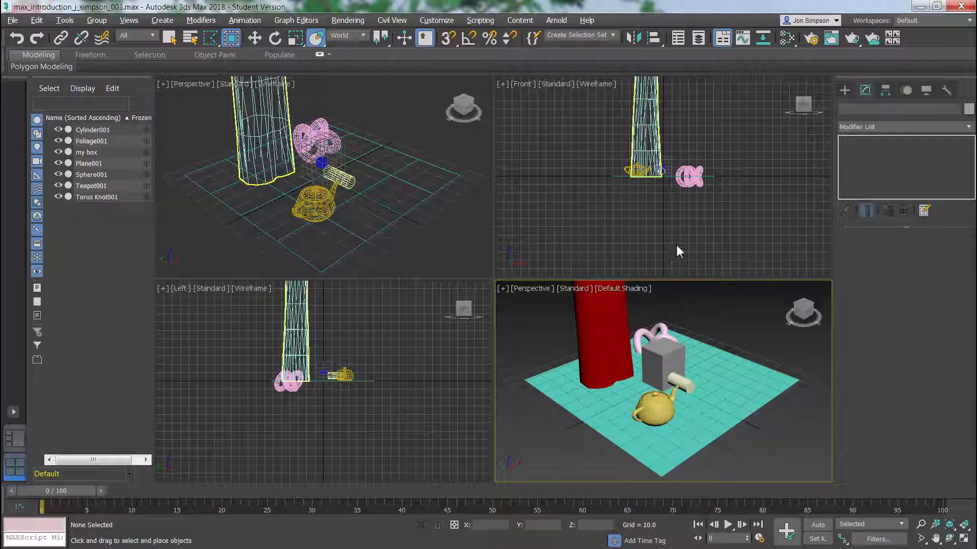
# - Select the foliage tree in the Front viewport and activate the Move tool
pyautogui.click(653, 136)
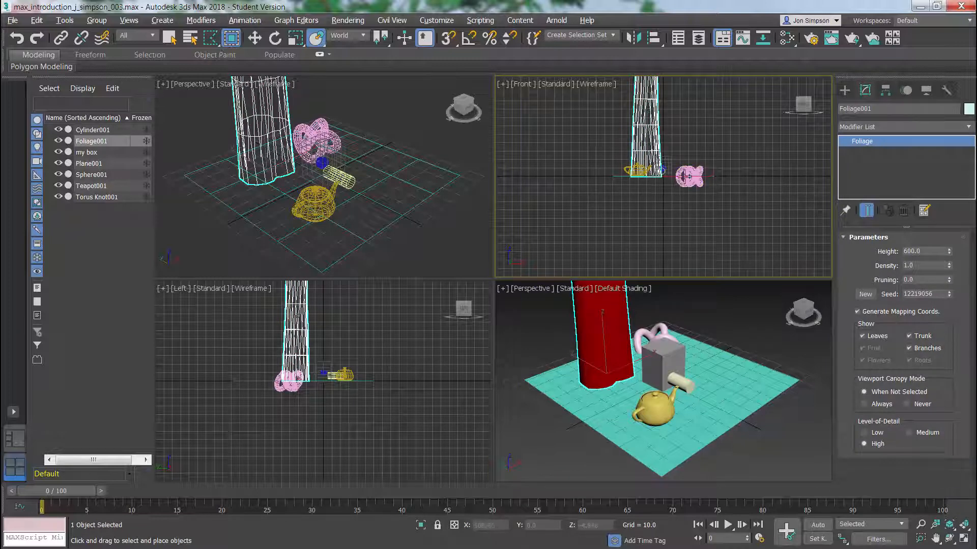
pyautogui.click(254, 36)
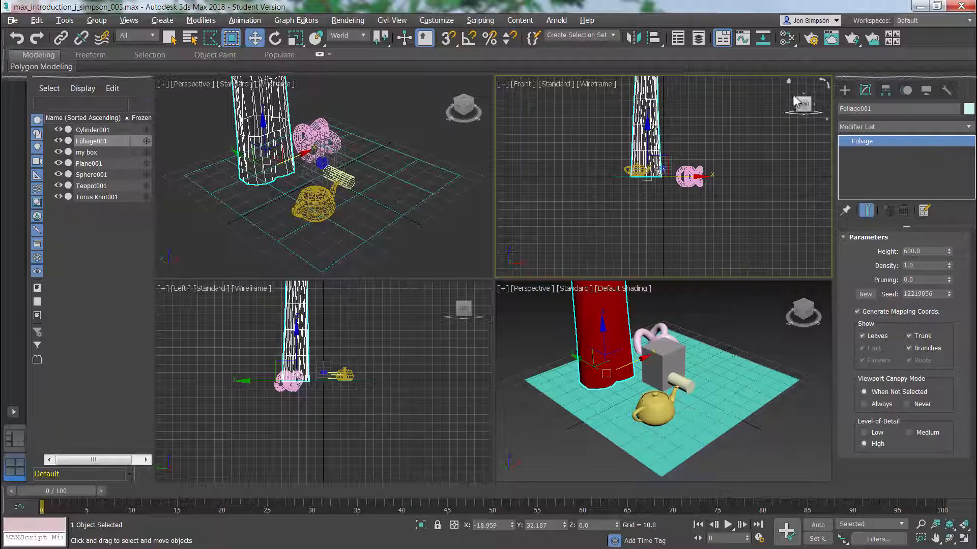
# - Try face-on ViewCube views in both perspective viewports, and set these two and the Front viewport to the home view
pyautogui.click(469, 112)
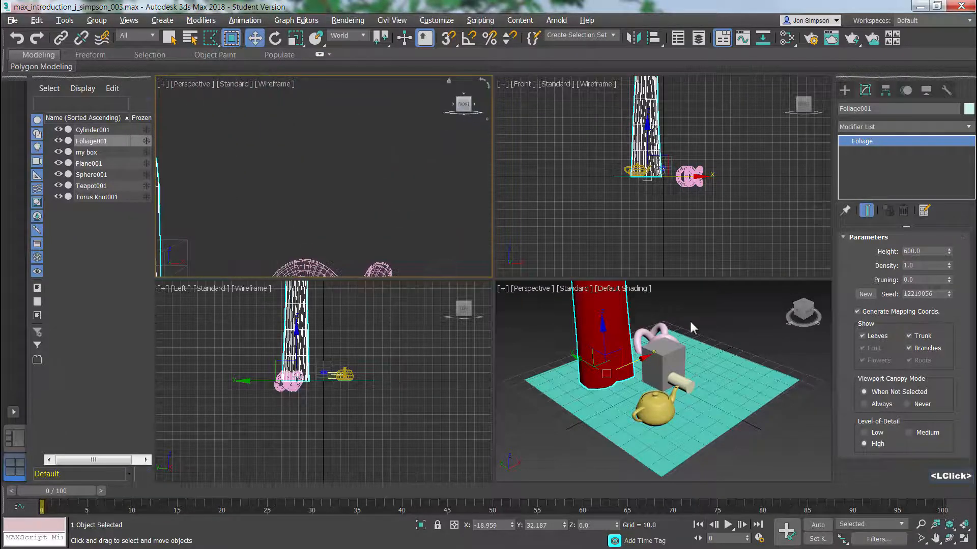
pyautogui.click(803, 311)
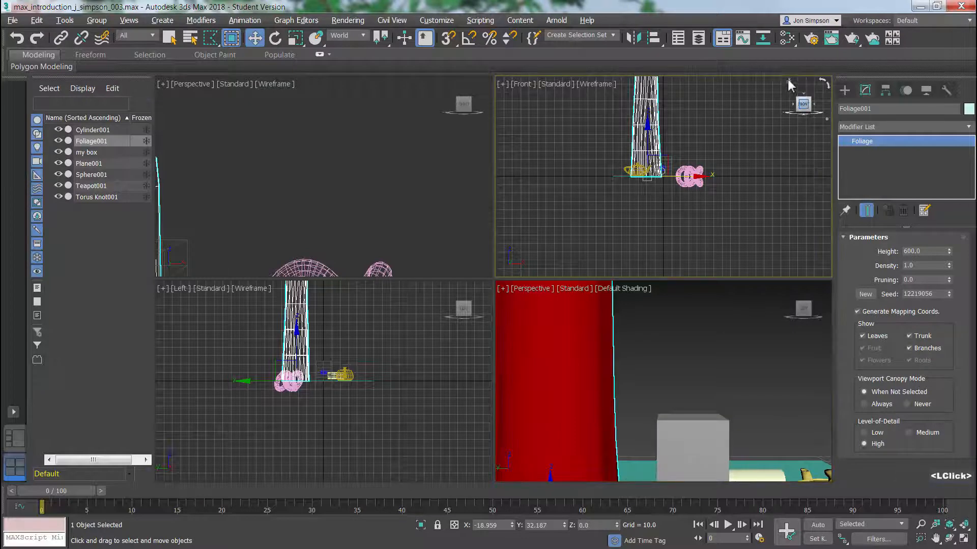
pyautogui.click(789, 81)
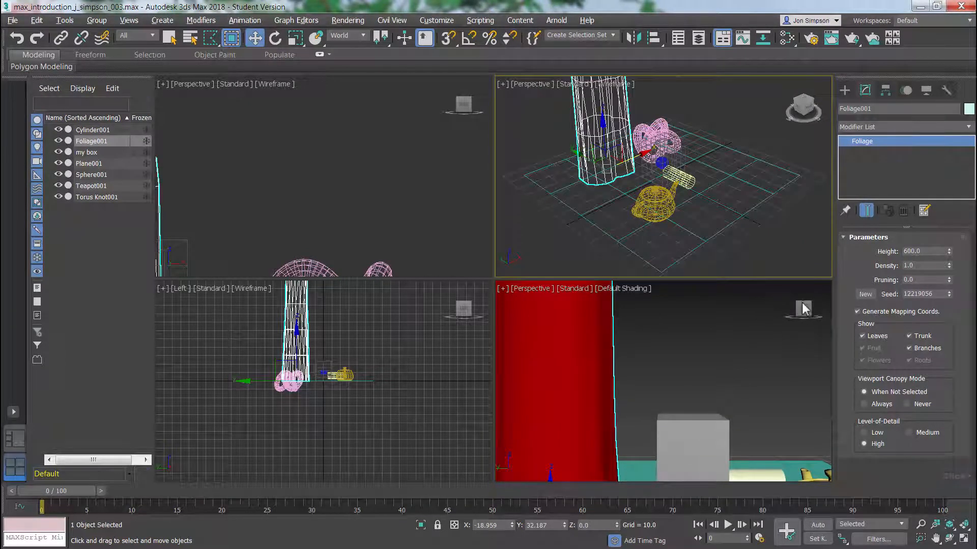
pyautogui.click(787, 286)
pyautogui.click(788, 285)
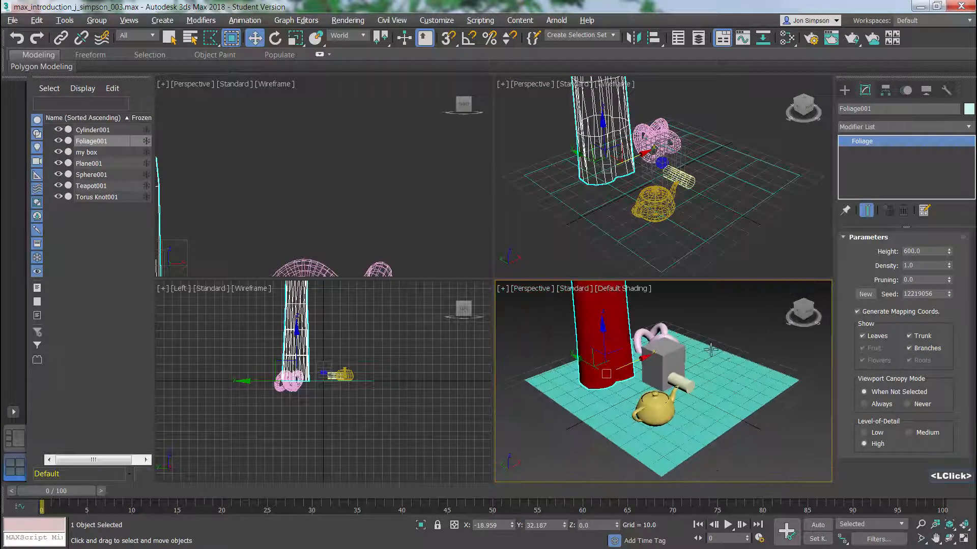
pyautogui.click(464, 106)
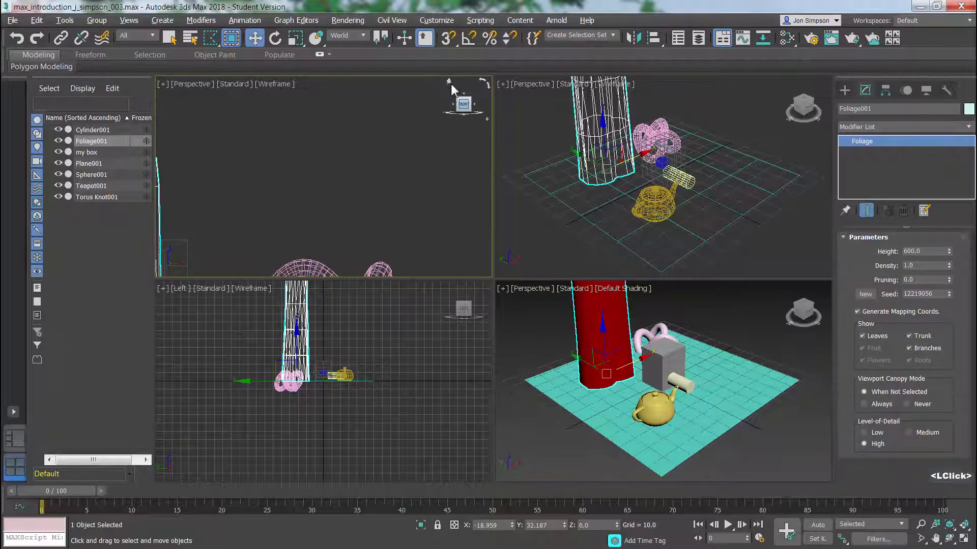
pyautogui.click(449, 81)
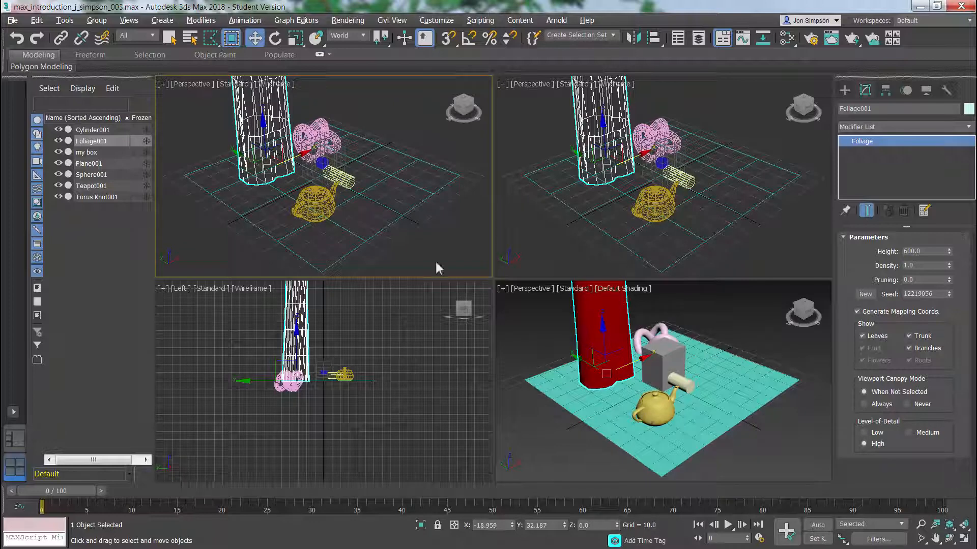
# - Switch the active wireframe perspective viewport to the Top view and deselect the foliage tree
pyautogui.click(163, 82)
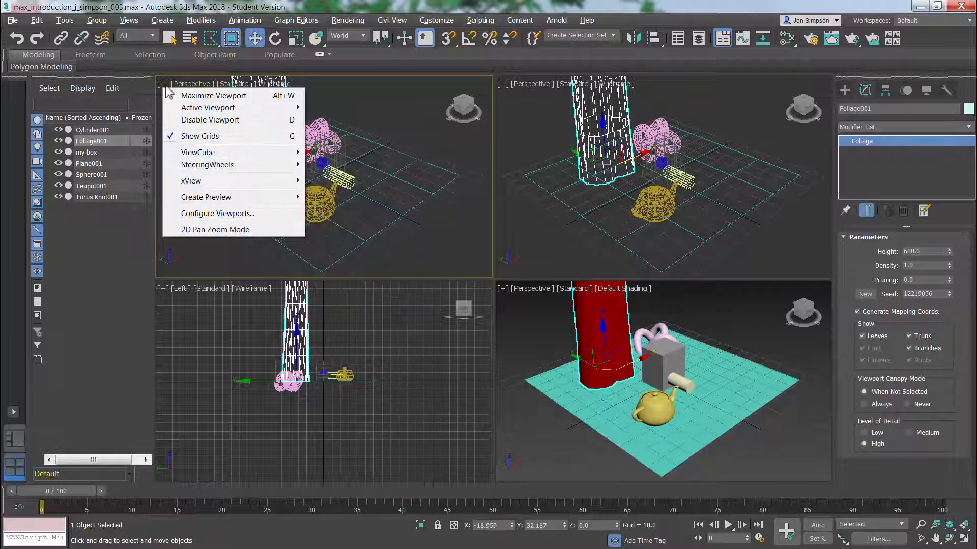
pyautogui.click(190, 87)
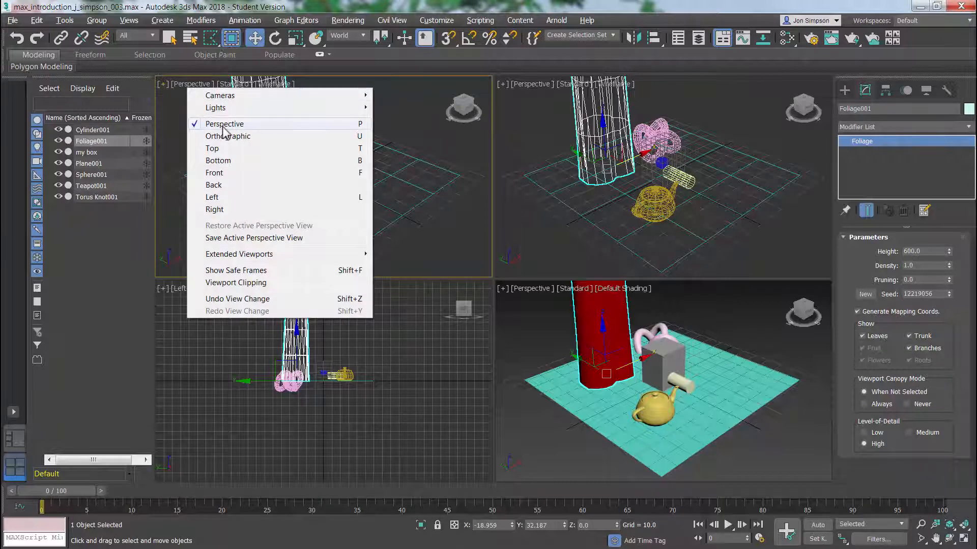
pyautogui.click(217, 149)
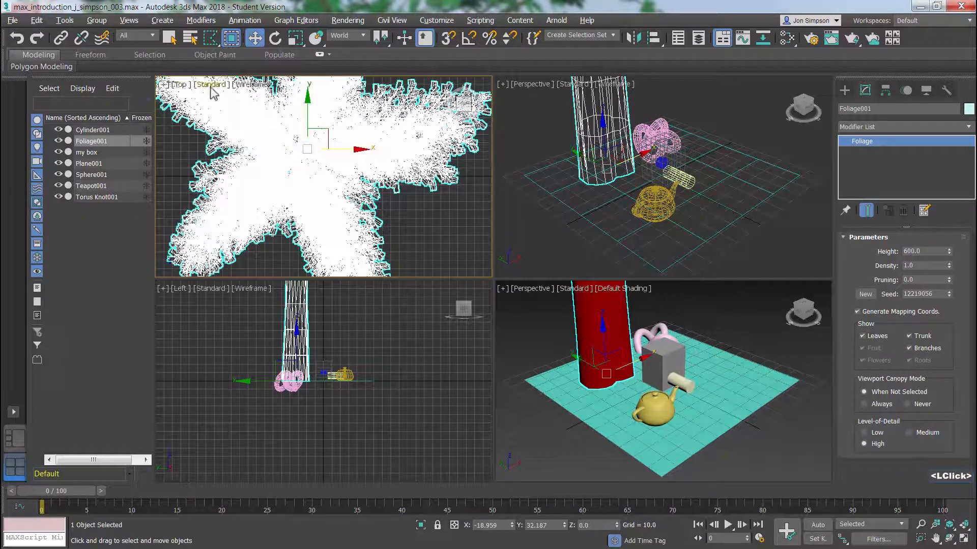
pyautogui.click(414, 225)
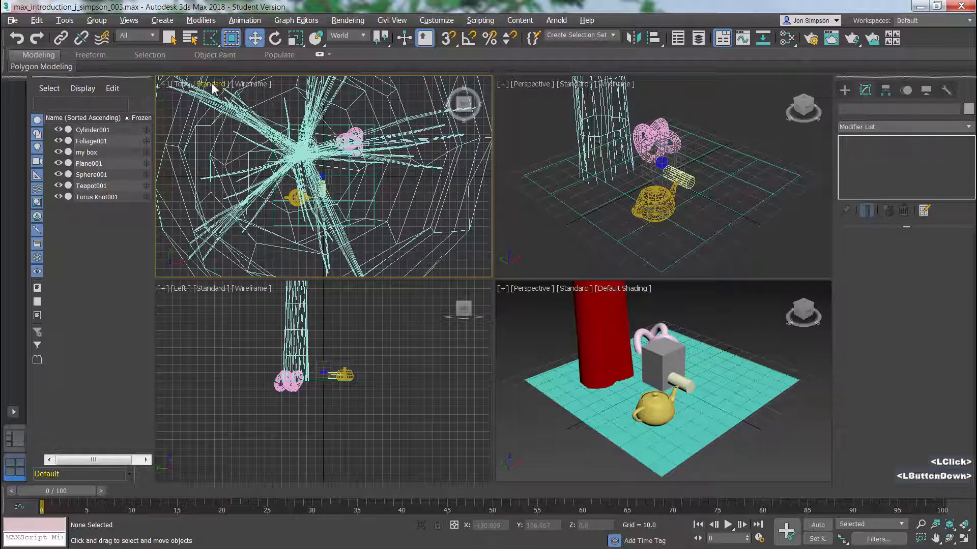
# - Set the Top viewport back to Perspective and zoom out to frame the whole tree from above
pyautogui.click(212, 83)
pyautogui.click(239, 85)
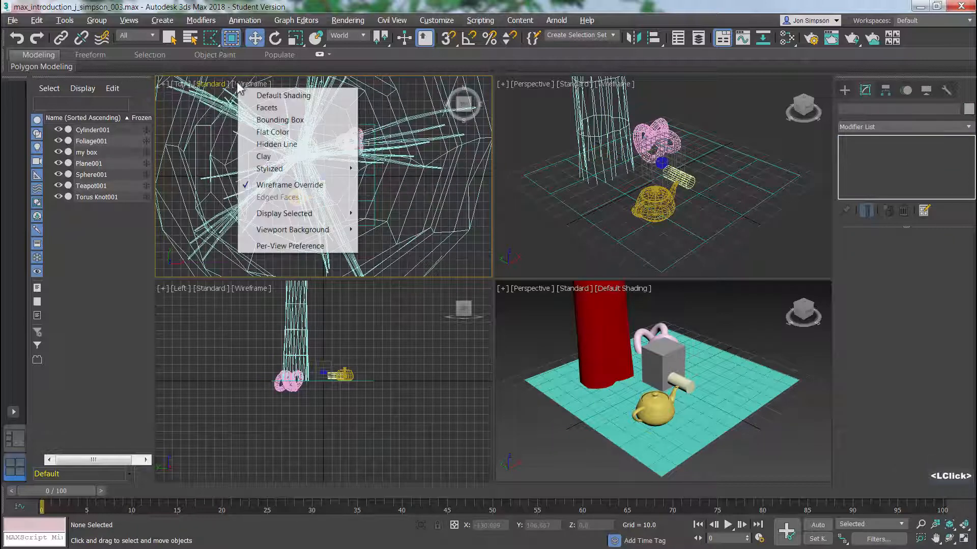
pyautogui.click(182, 84)
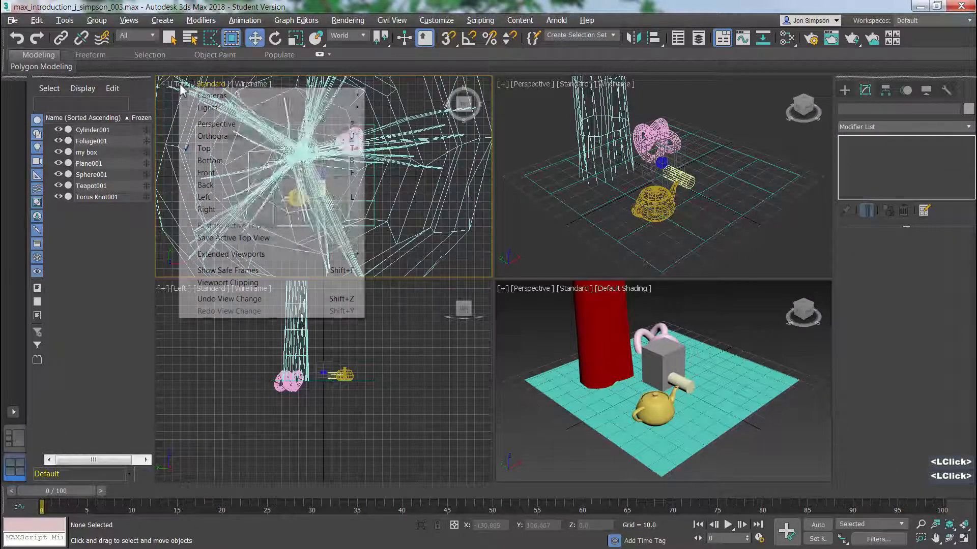
pyautogui.click(215, 124)
pyautogui.middleClick(407, 191)
pyautogui.scroll(-2, 407, 191)
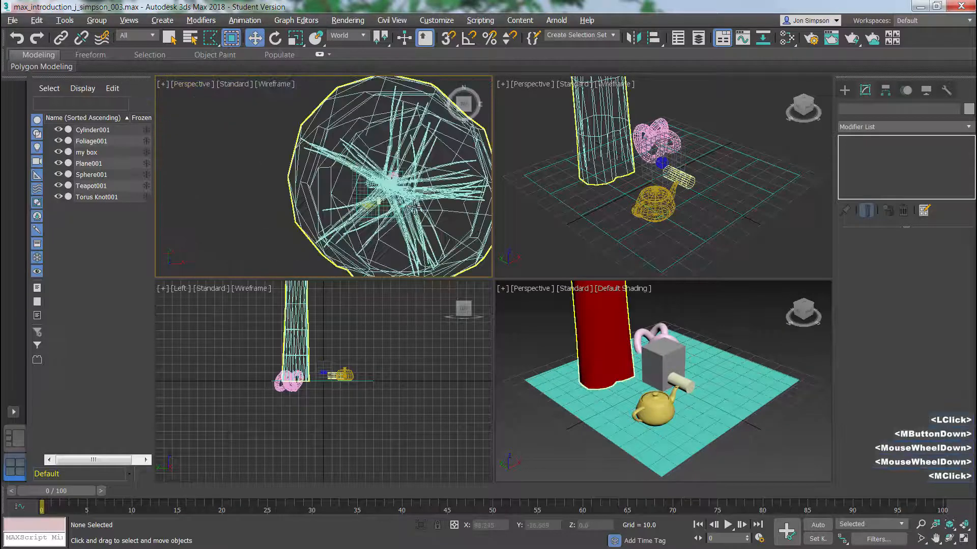
# - Set the wireframe perspective viewport above the shaded one to Default Shading
pyautogui.click(530, 87)
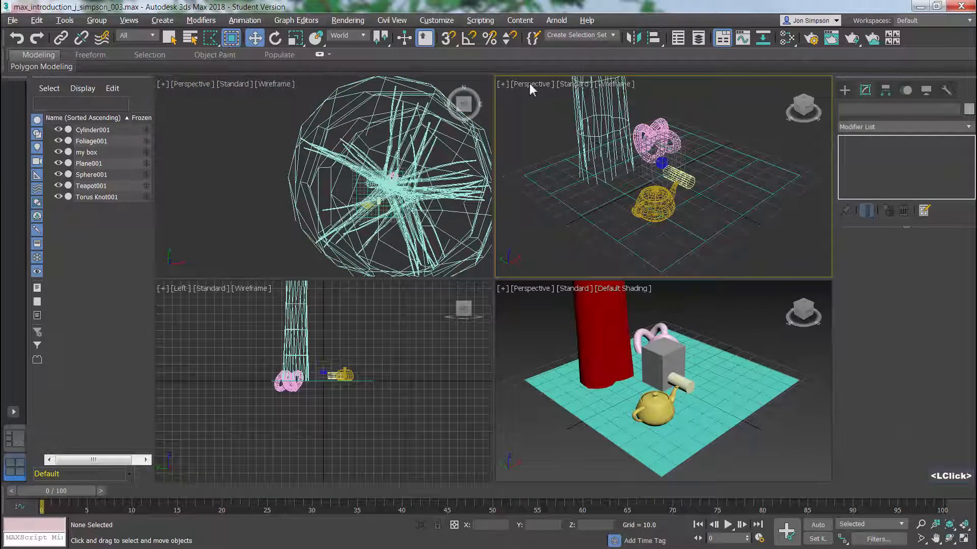
pyautogui.click(614, 85)
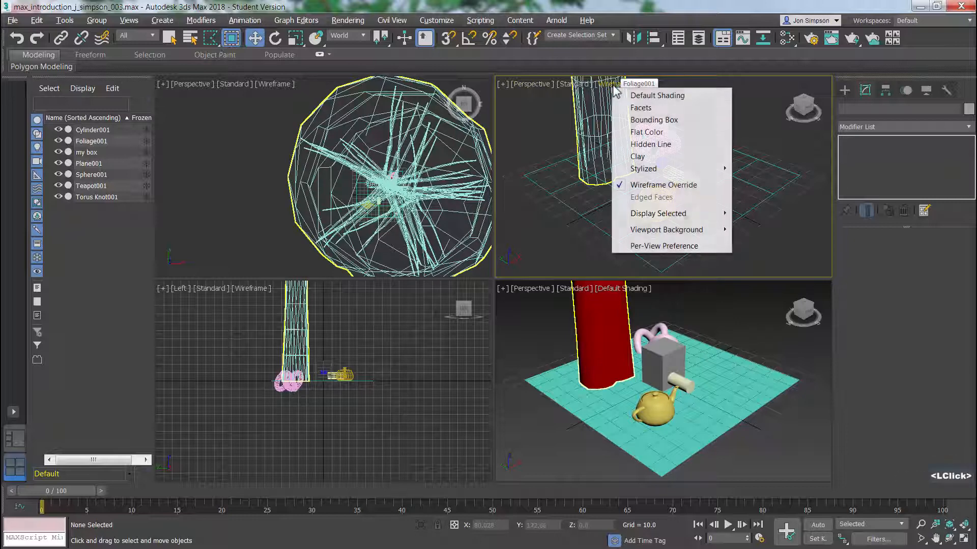
pyautogui.click(654, 96)
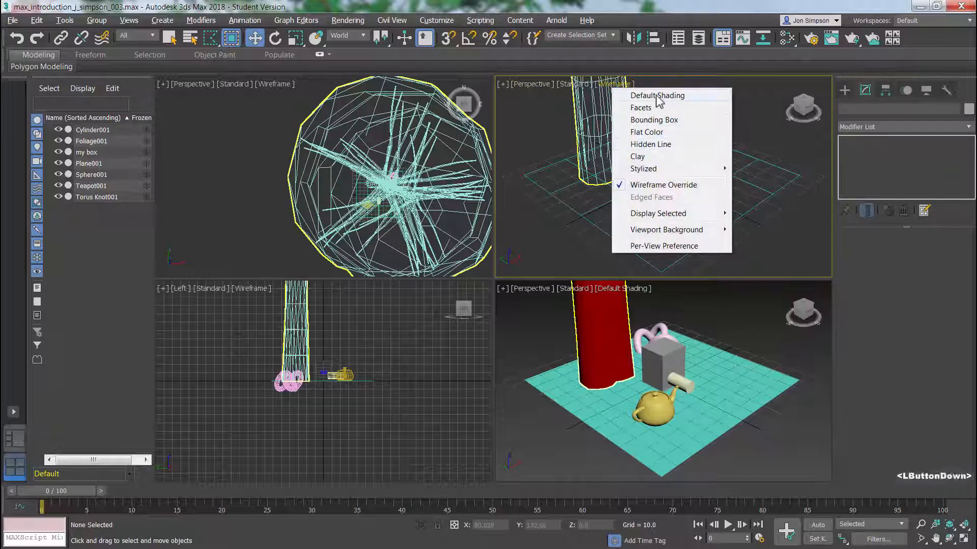
# - Turn on Edged Faces in the perspective viewport that was already shaded
pyautogui.click(611, 288)
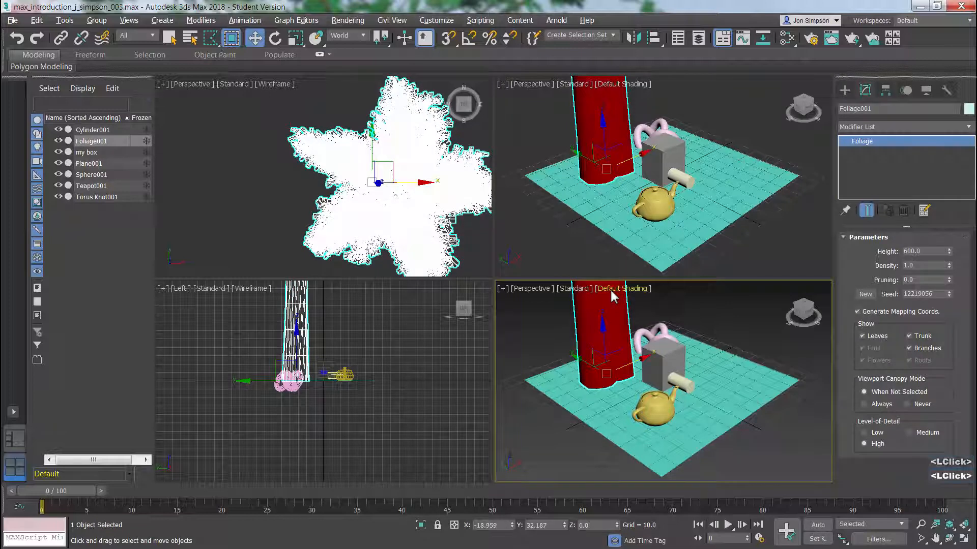
pyautogui.click(610, 288)
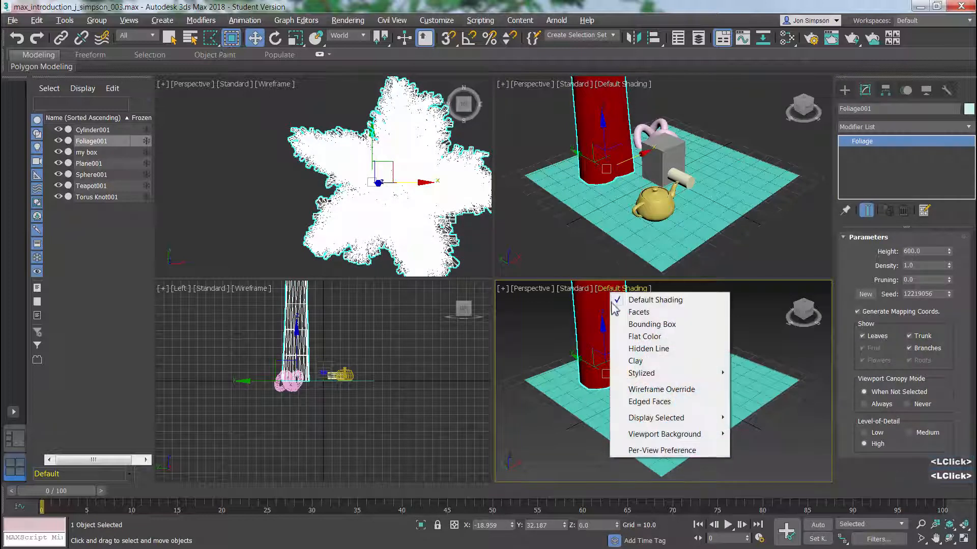
pyautogui.click(649, 402)
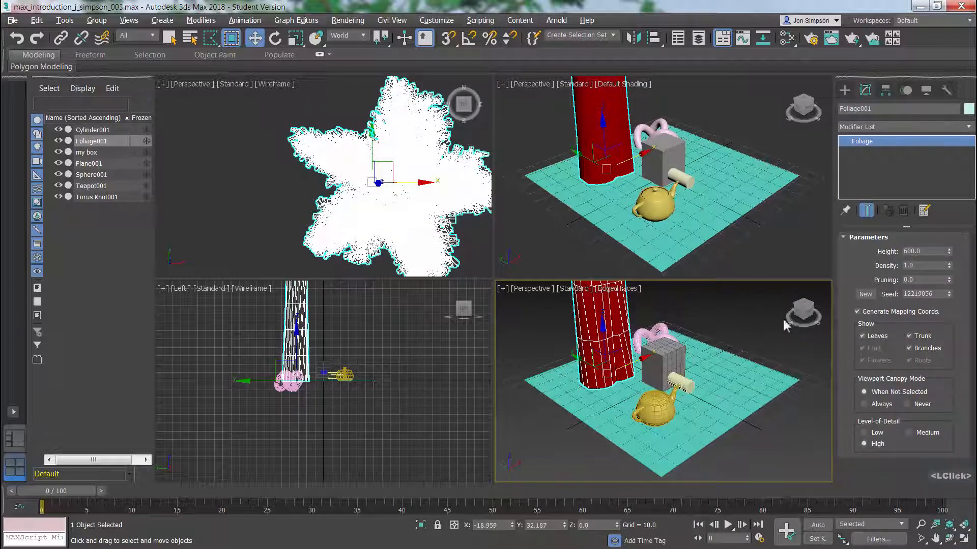
# - Rotate the Left viewport with its ViewCube and set it to the home perspective view
pyautogui.click(457, 307)
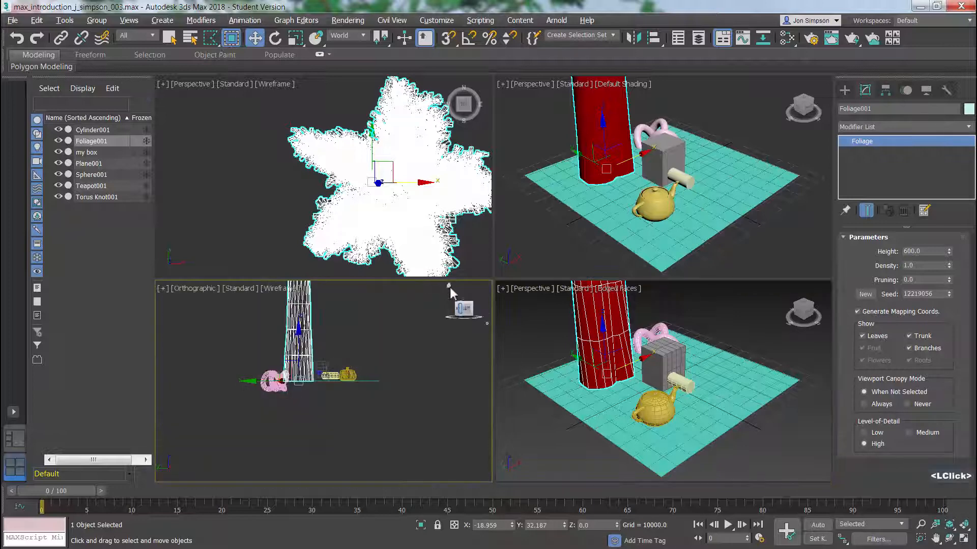
pyautogui.click(450, 286)
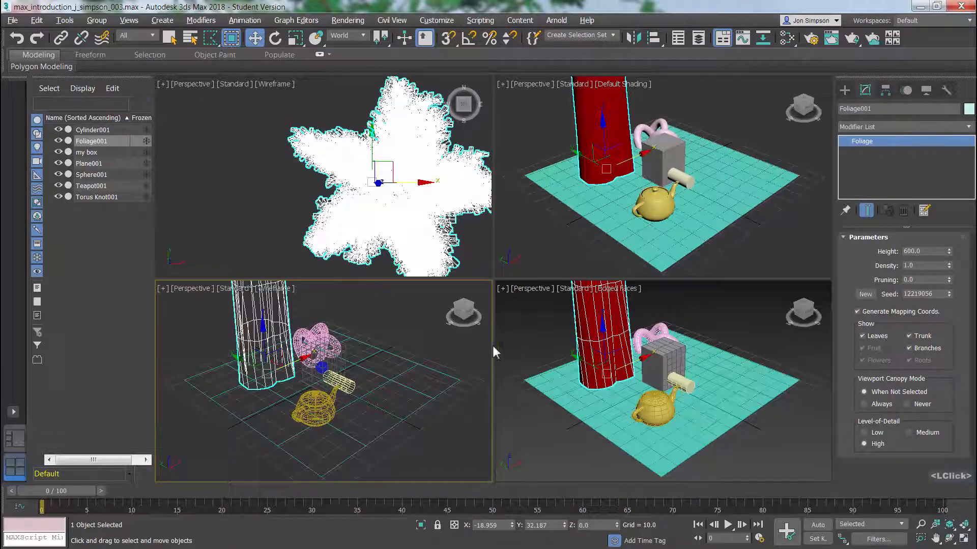
# - Zoom out and pan the Default Shading viewport to show the tree canopy, and select the ground plane
pyautogui.click(538, 240)
pyautogui.moveTo(558, 234); pyautogui.dragTo(619, 235, button='middle')
pyautogui.scroll(-2, 619, 235)
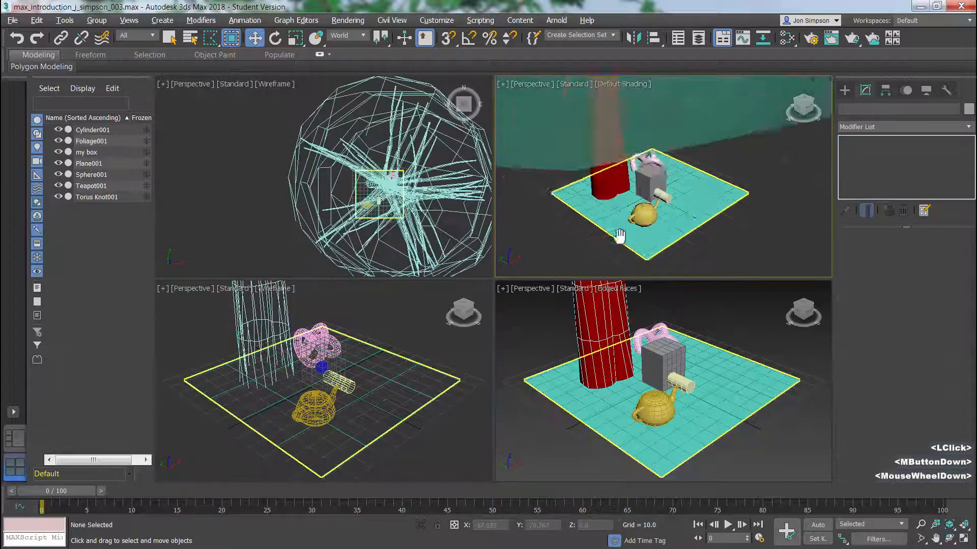
pyautogui.scroll(-3, 619, 236)
pyautogui.scroll(3, 640, 242)
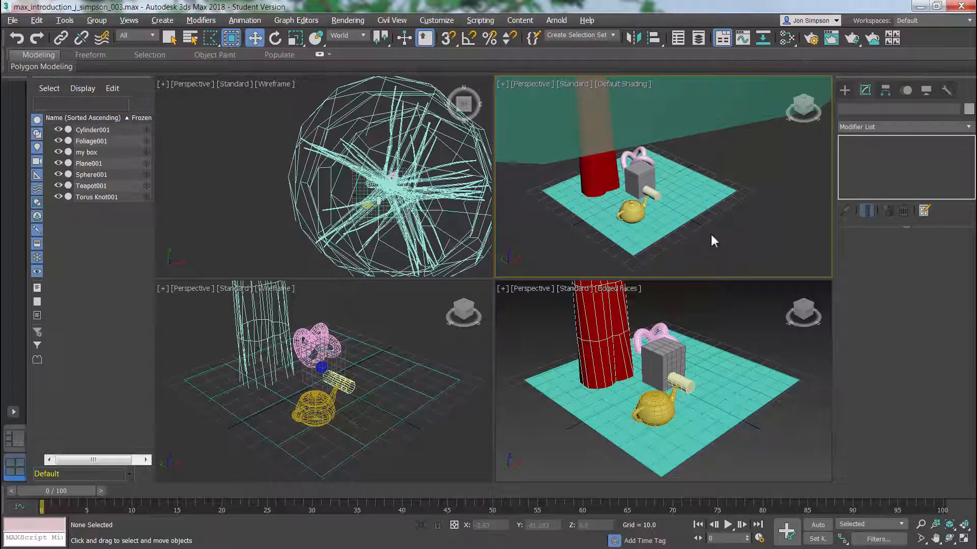
pyautogui.moveTo(702, 224); pyautogui.dragTo(658, 286, button='middle')
pyautogui.click(661, 196)
# - Frame the tree and ground plane in the Edged Faces viewport, maximize that viewport, and orbit it slightly
pyautogui.keyDown('ctrl'); pyautogui.keyDown('alt'); pyautogui.moveTo(668, 377); pyautogui.dragTo(669, 448, button='middle'); pyautogui.keyUp('alt'); pyautogui.keyUp('ctrl')
pyautogui.scroll(2, 670, 403)
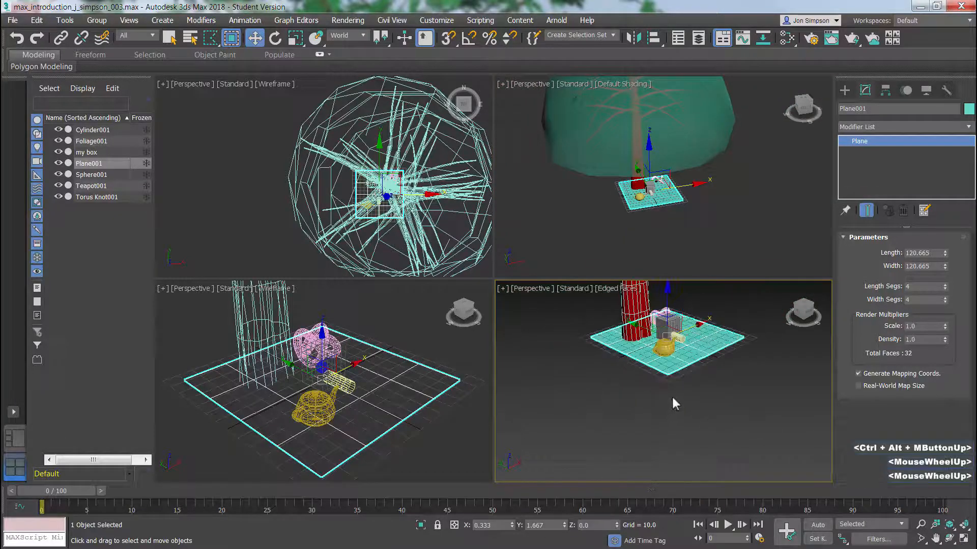
pyautogui.scroll(2, 673, 397)
pyautogui.moveTo(673, 342); pyautogui.dragTo(671, 458, button='middle')
pyautogui.scroll(1, 662, 346)
pyautogui.scroll(-3, 640, 369)
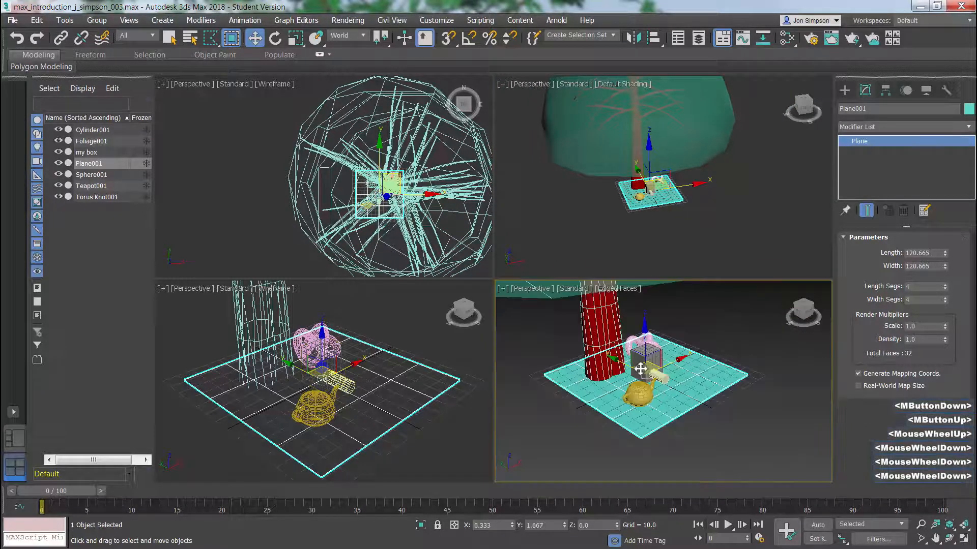
pyautogui.scroll(-4, 640, 369)
pyautogui.scroll(2, 661, 417)
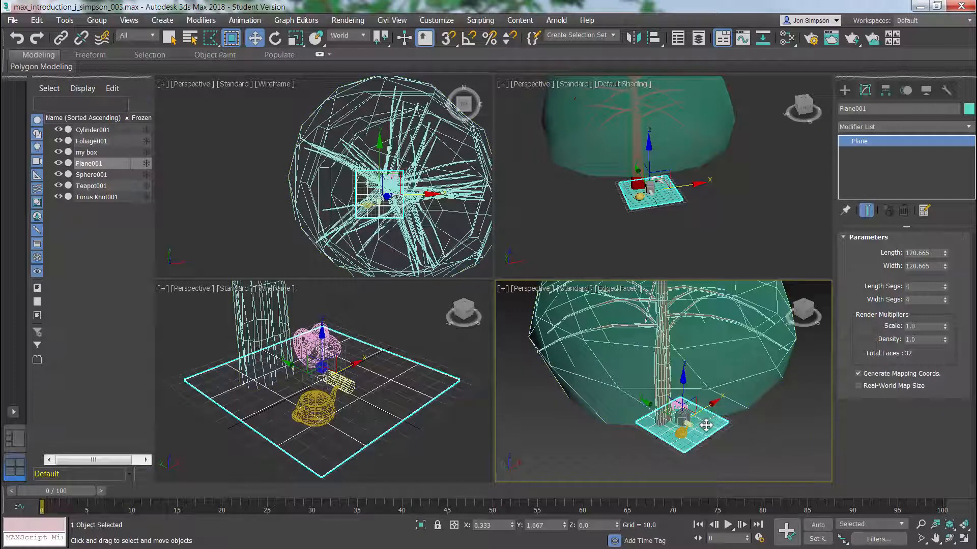
pyautogui.hotkey('alt', 'w')
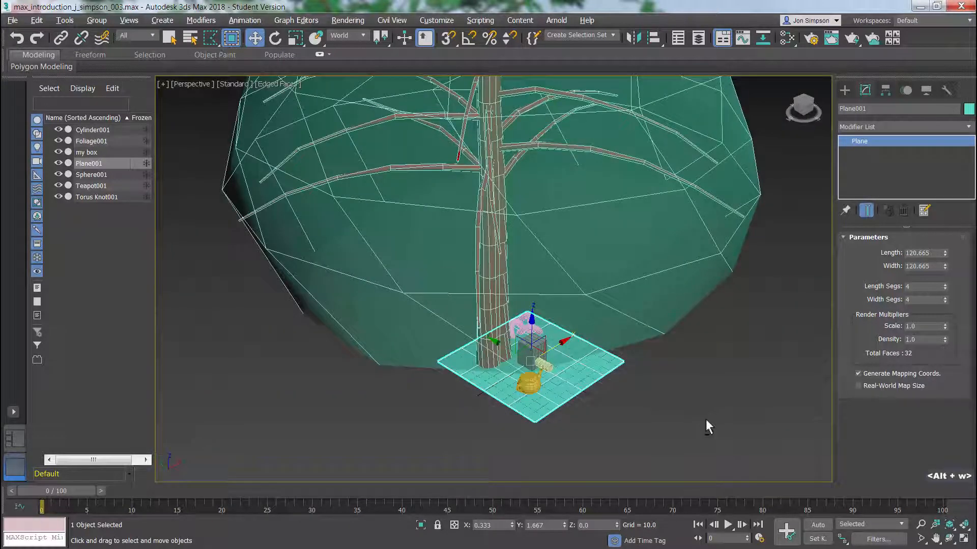
pyautogui.moveTo(640, 436)
pyautogui.keyDown('alt'); pyautogui.mouseDown(button='middle')
pyautogui.moveTo(625, 416)
pyautogui.moveTo(636, 425)
pyautogui.mouseUp(button='middle'); pyautogui.keyUp('alt')
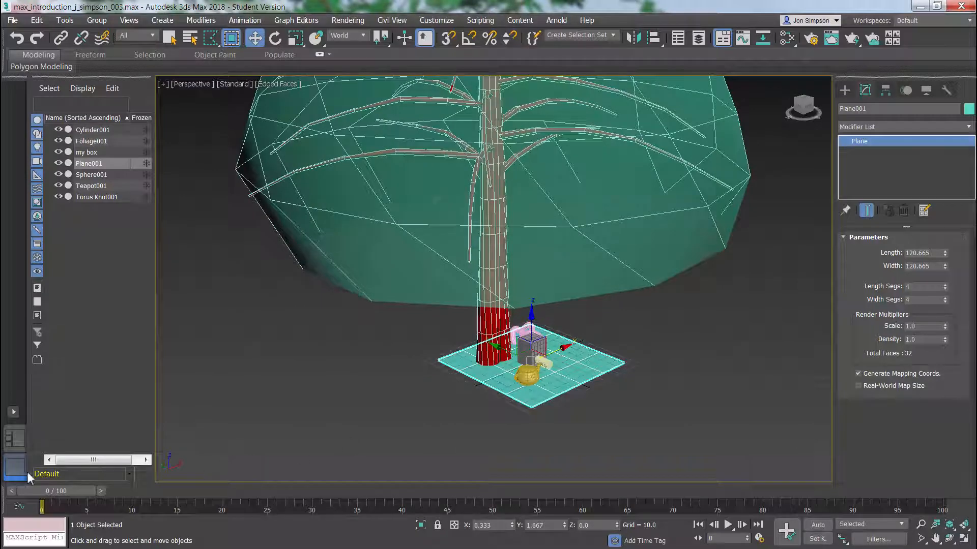
# - Switch to the layout with three small viewports beside a large one, and add a "Column 1, Column 2" viewport layout tab
pyautogui.click(16, 443)
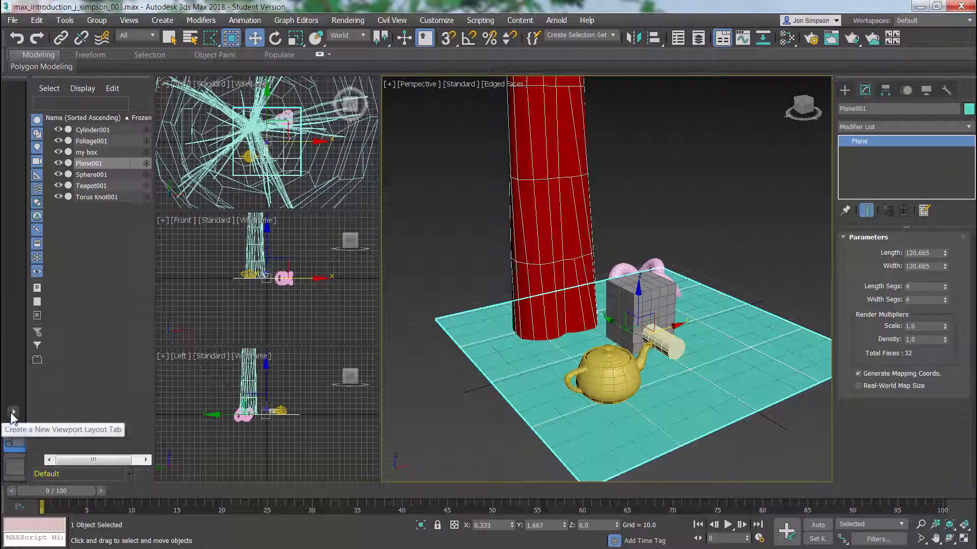
pyautogui.click(12, 413)
pyautogui.click(81, 447)
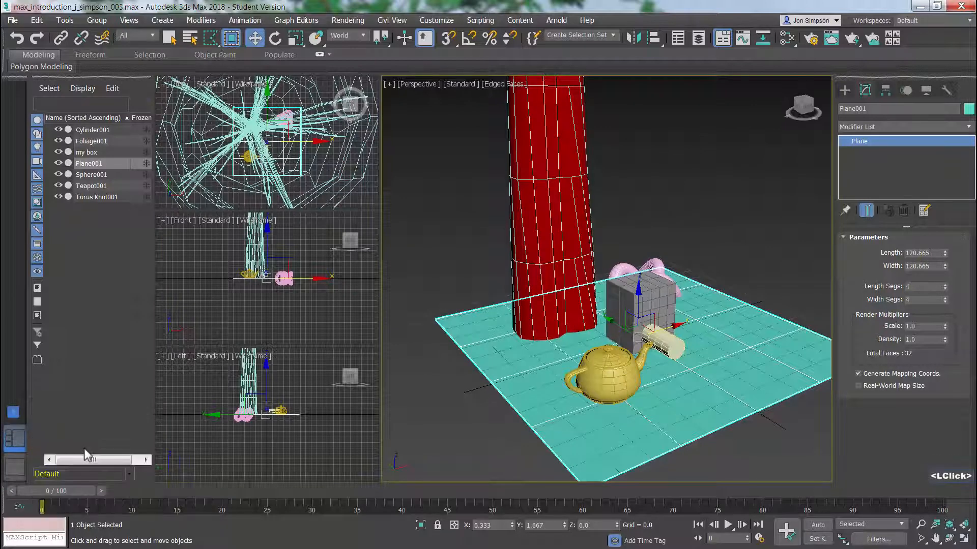
# - Switch to the single-viewport layout and delete the "Column 1, Column 2" viewport layout tab
pyautogui.click(19, 443)
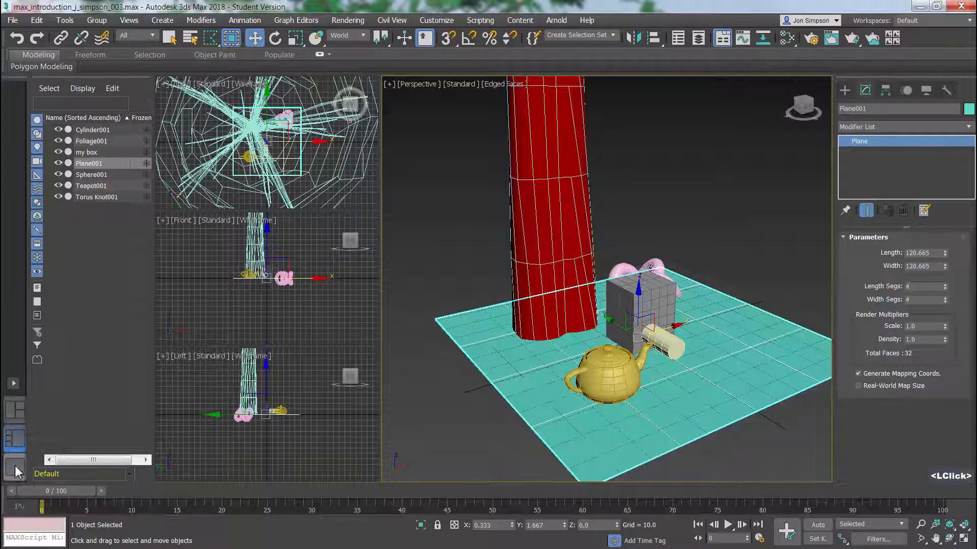
pyautogui.click(15, 466)
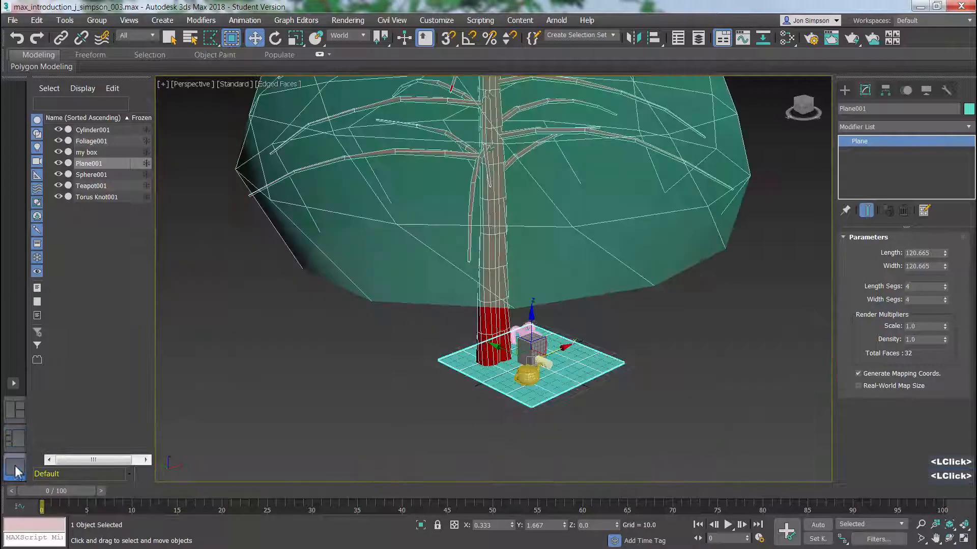
pyautogui.rightClick(8, 412)
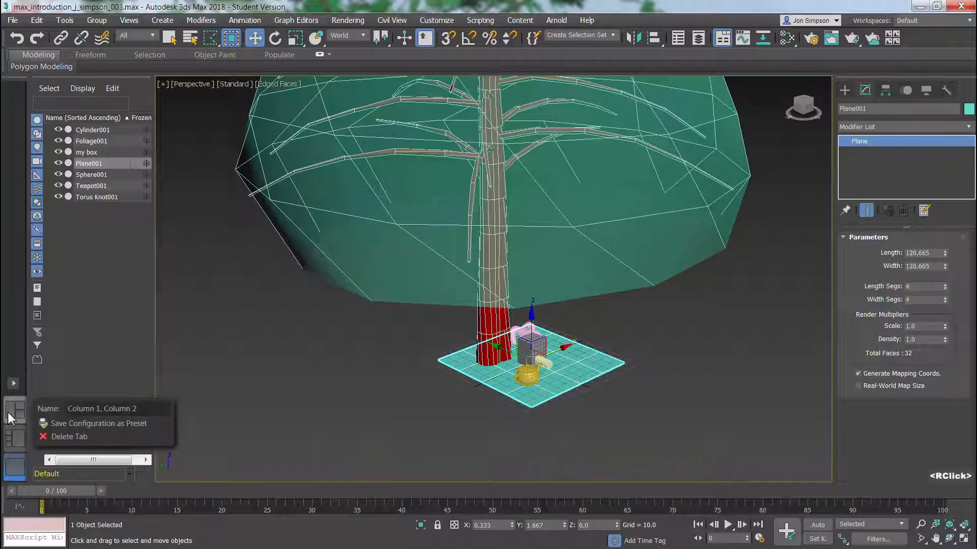
pyautogui.click(46, 438)
# - Select the tree, the box and the cylinder together and delete them from the scene
pyautogui.click(490, 322)
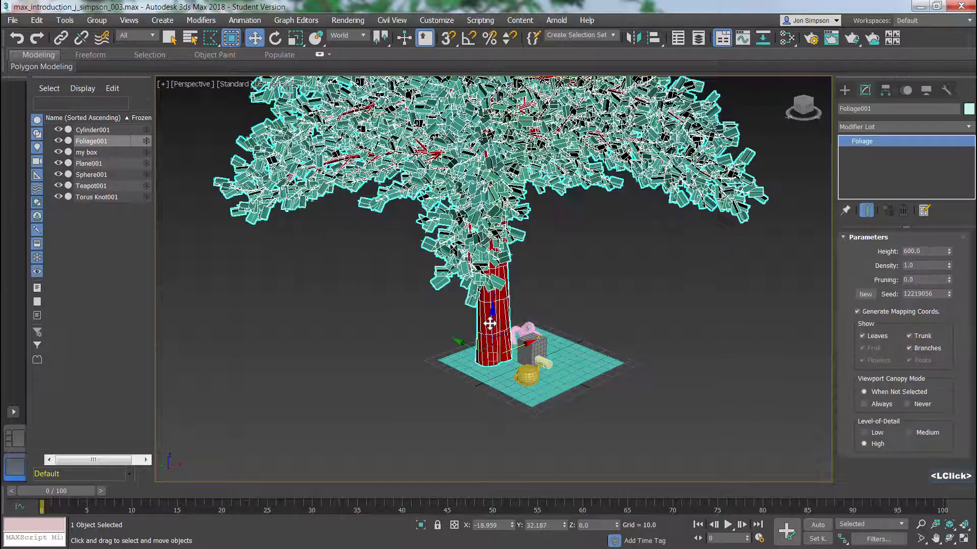
pyautogui.keyDown('ctrl'); pyautogui.click(532, 347); pyautogui.keyUp('ctrl')
pyautogui.keyDown('ctrl'); pyautogui.click(543, 363); pyautogui.keyUp('ctrl')
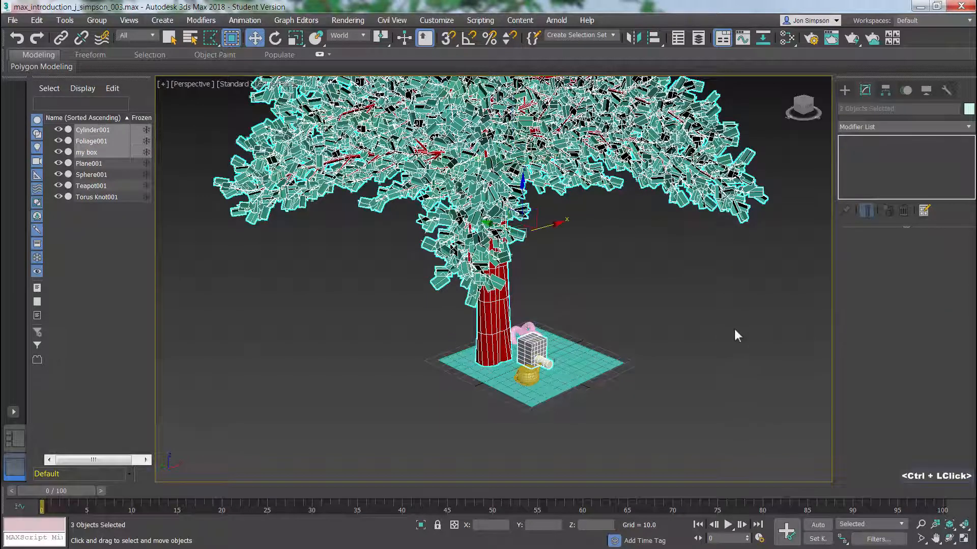
pyautogui.press('Delete')
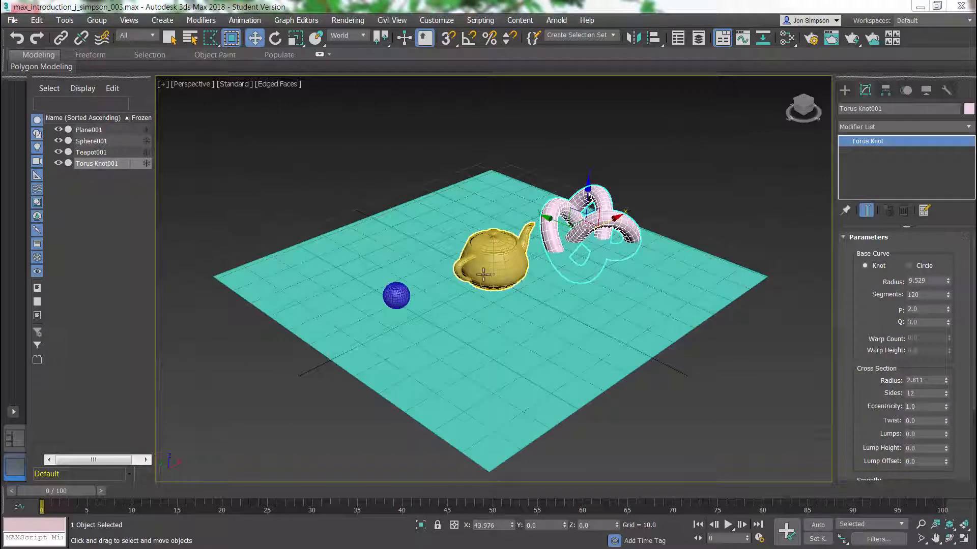
# - Use the Select Object tool to select the sphere, the teapot and the torus knot one after another
pyautogui.click(169, 38)
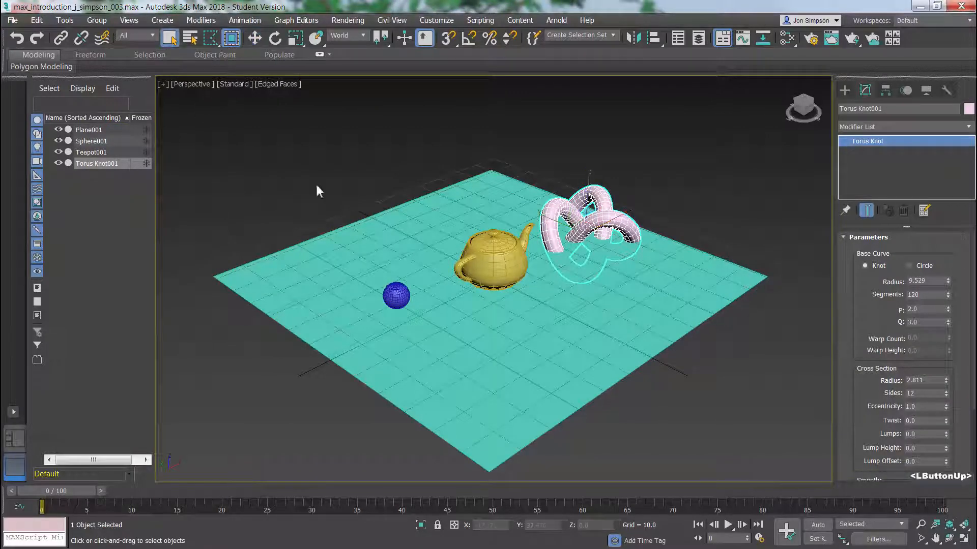
pyautogui.click(395, 294)
pyautogui.click(491, 260)
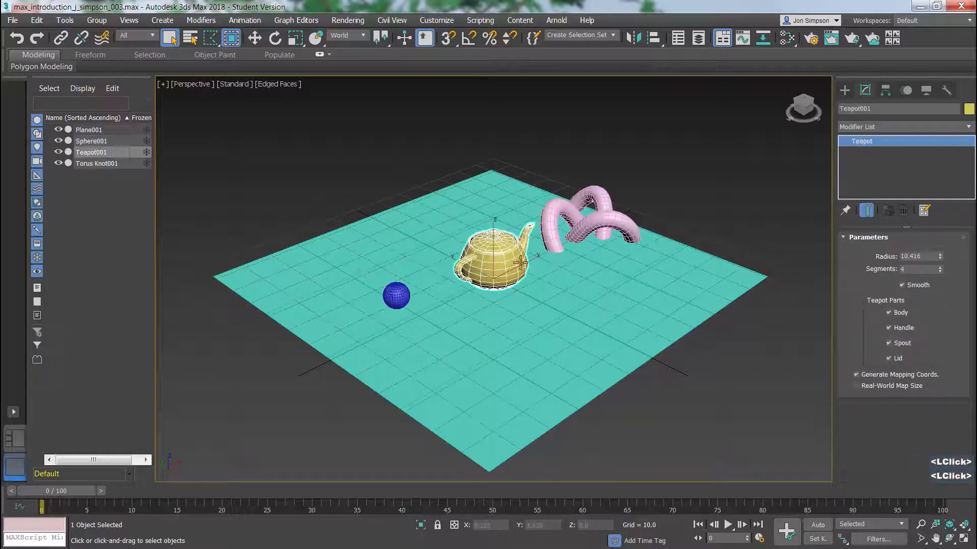
pyautogui.click(592, 216)
# - Open the Select From Scene list and confirm it without choosing any object
pyautogui.click(191, 38)
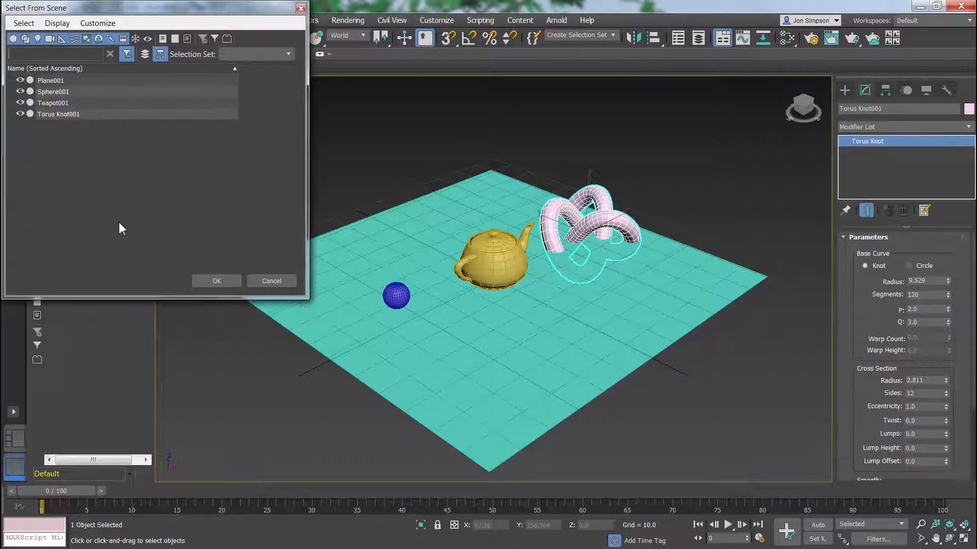
pyautogui.doubleClick(424, 210)
pyautogui.click(218, 279)
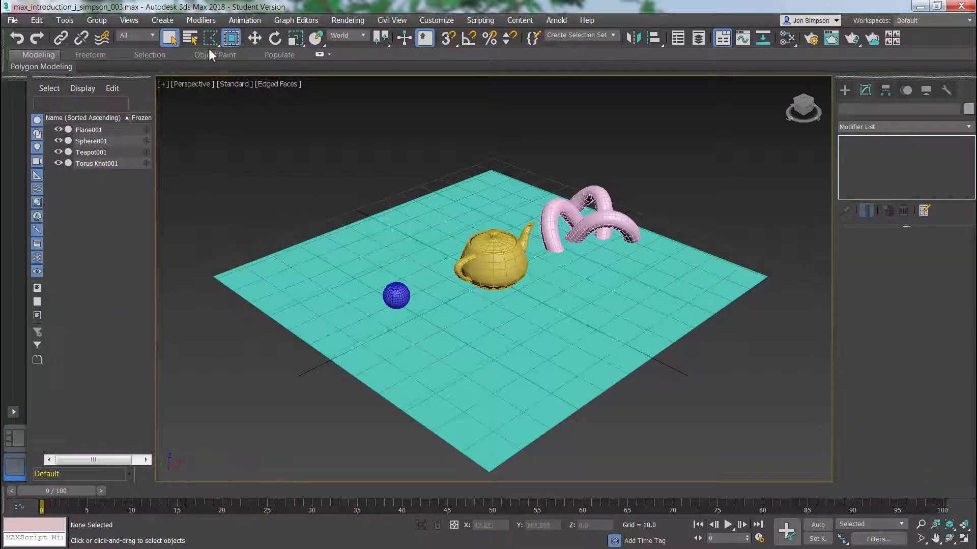
# - Set region selection to Rectangular with Crossing mode, and region-select the plane, teapot and torus knot
pyautogui.moveTo(209, 41)
pyautogui.mouseDown()
pyautogui.moveTo(209, 60)
pyautogui.moveTo(214, 39)
pyautogui.mouseUp()
pyautogui.click(231, 37)
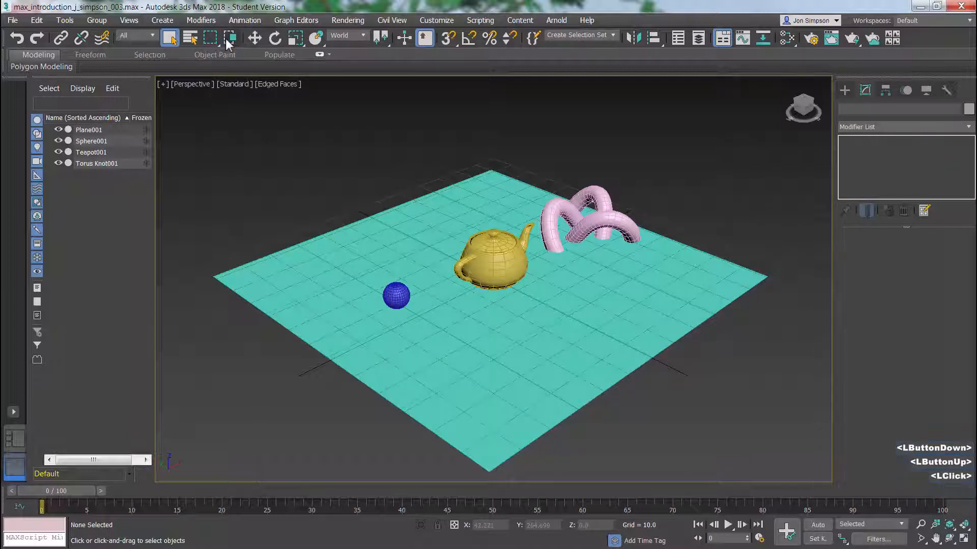
pyautogui.moveTo(295, 153); pyautogui.dragTo(440, 217)
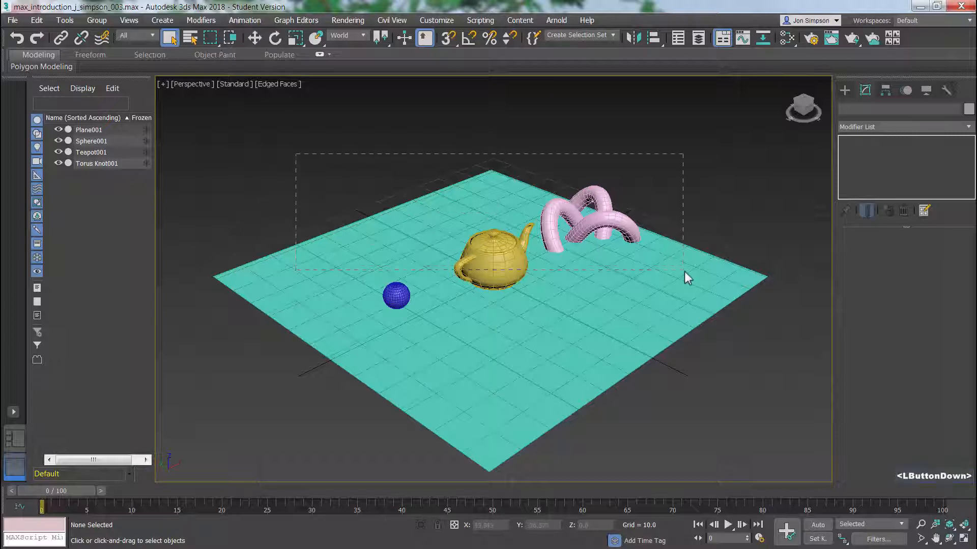
pyautogui.moveTo(685, 272); pyautogui.dragTo(684, 272)
pyautogui.click(753, 444)
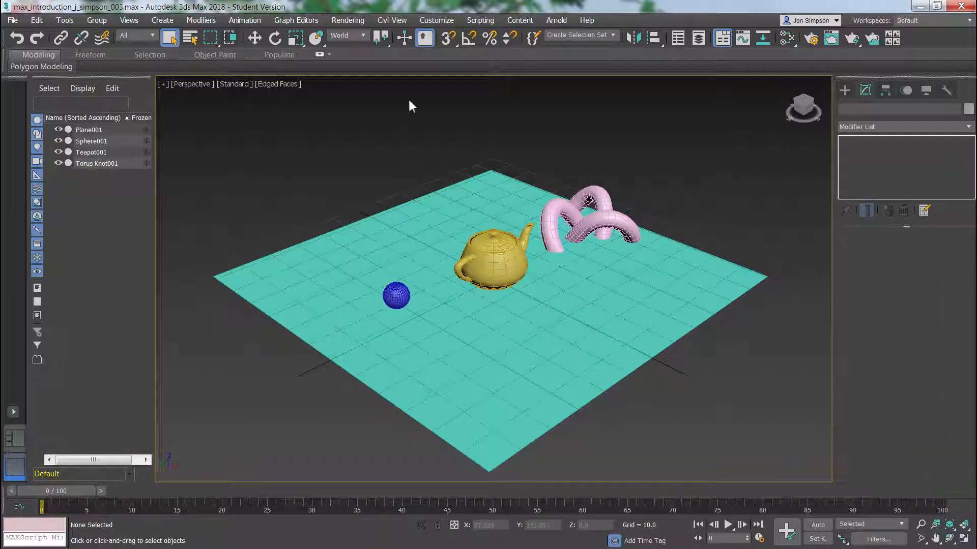
pyautogui.moveTo(408, 99); pyautogui.dragTo(692, 285)
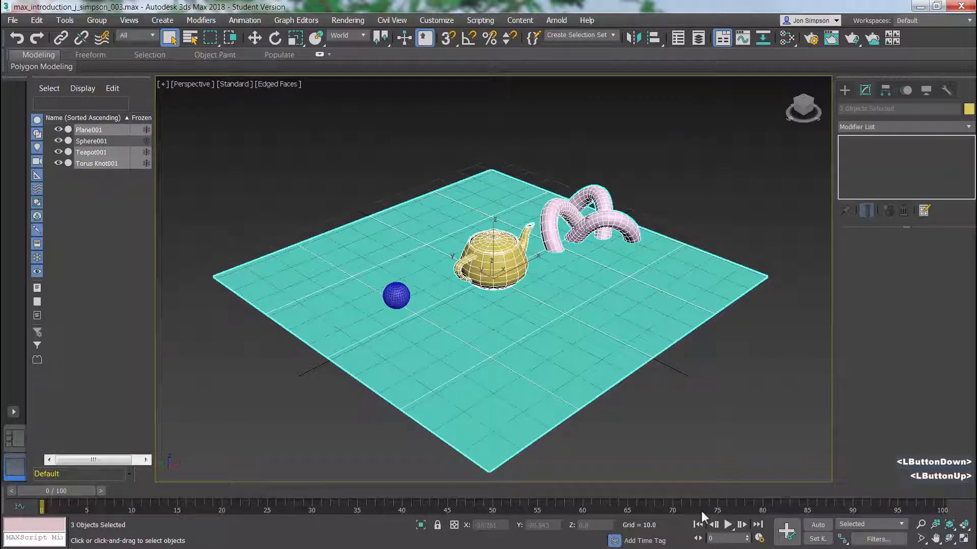
# - Change region selection to Window mode and enclose the sphere in a rectangular region to select only it
pyautogui.click(230, 39)
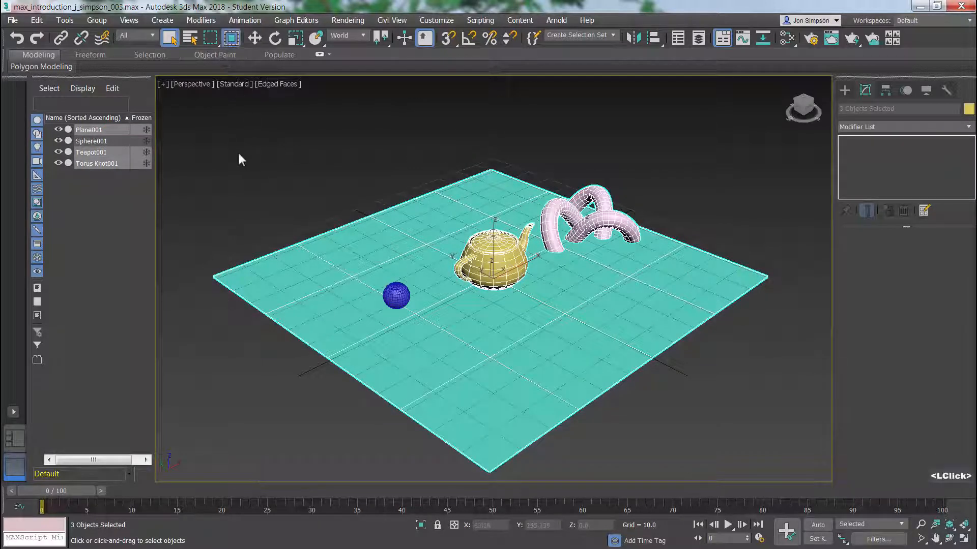
pyautogui.moveTo(218, 181); pyautogui.dragTo(440, 471)
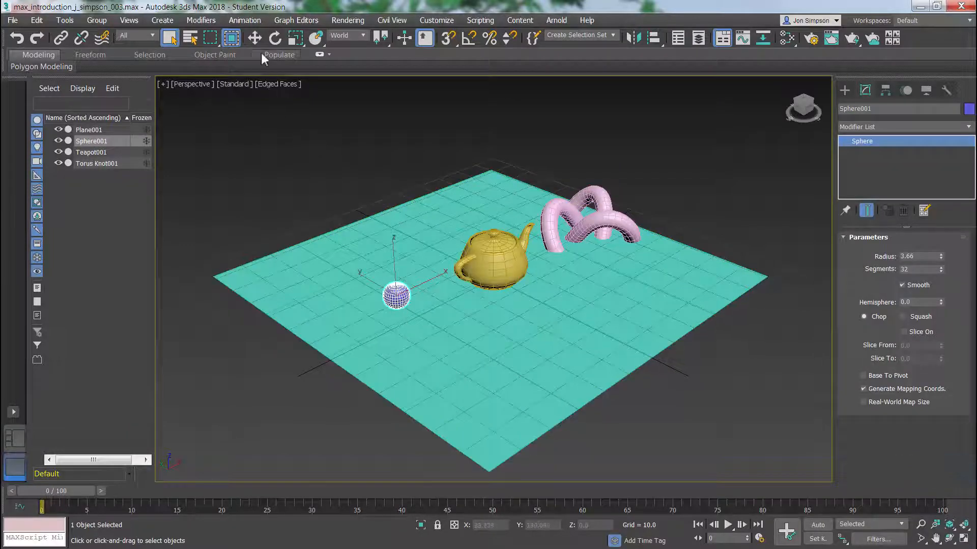
# - Set the selection region to Fence and draw a closed fence outline around the torus knot's area
pyautogui.moveTo(305, 191); pyautogui.dragTo(537, 112)
pyautogui.click(792, 209)
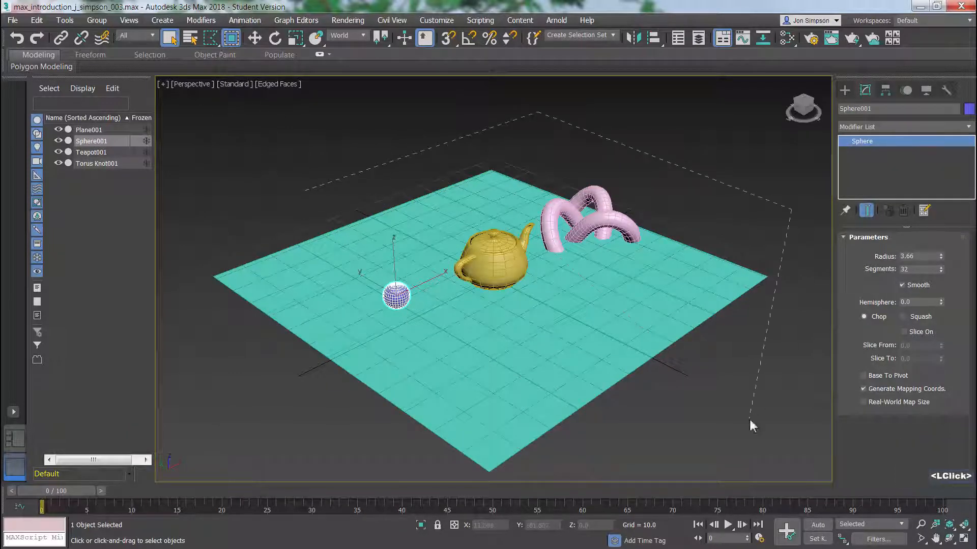
pyautogui.click(748, 418)
pyautogui.click(504, 187)
pyautogui.click(324, 210)
pyautogui.click(306, 193)
# - Select the sphere by drawing a closed fence region around it
pyautogui.moveTo(177, 199); pyautogui.dragTo(357, 453)
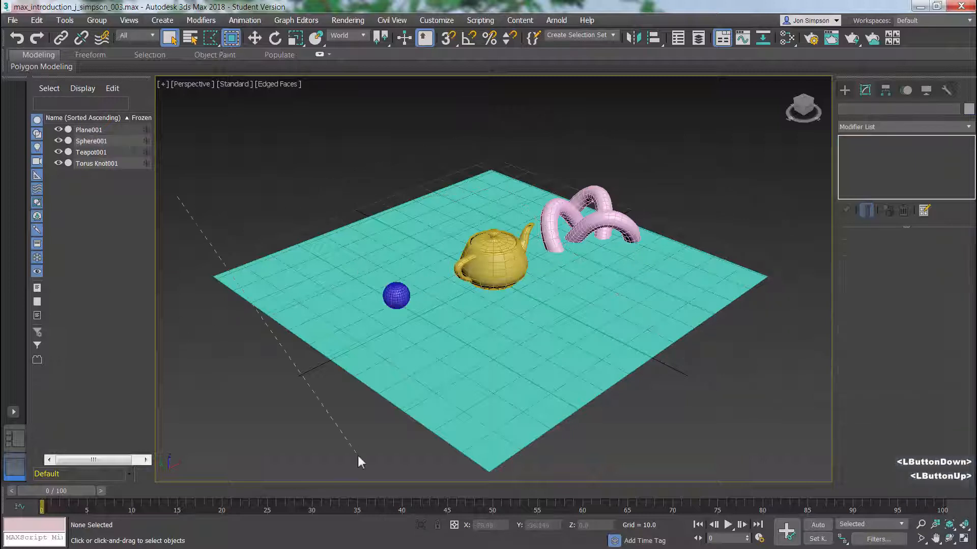
pyautogui.click(453, 304)
pyautogui.click(380, 187)
pyautogui.click(180, 197)
# - Cycle through the Select, Move, Rotate and Scale tools on the sphere, ending with Select and Move
pyautogui.click(254, 38)
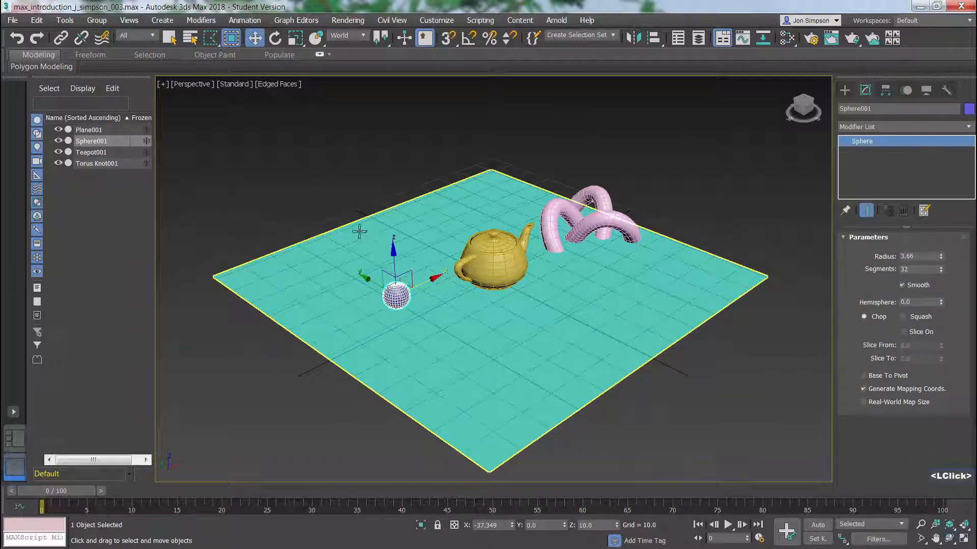
pyautogui.click(275, 38)
pyautogui.click(296, 38)
pyautogui.click(261, 37)
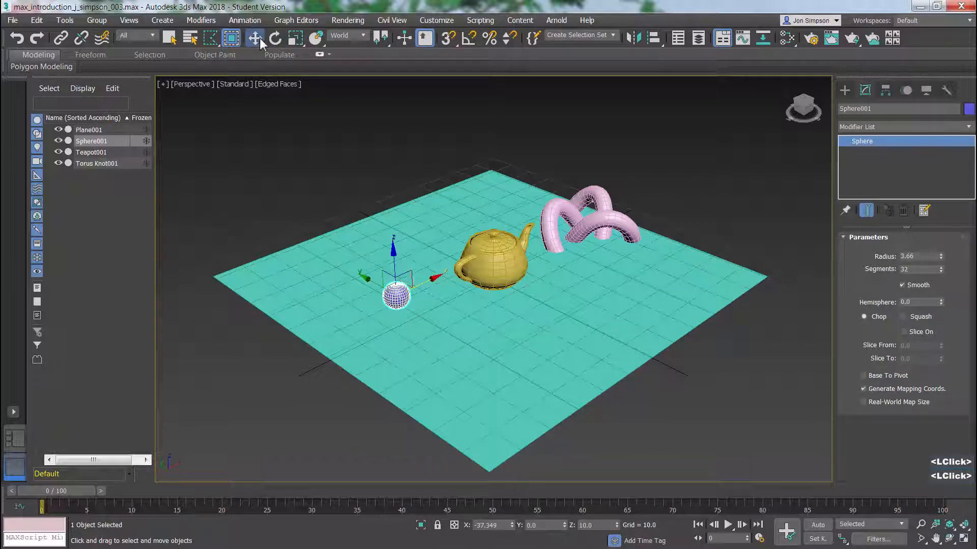
pyautogui.press('q')
pyautogui.press('w')
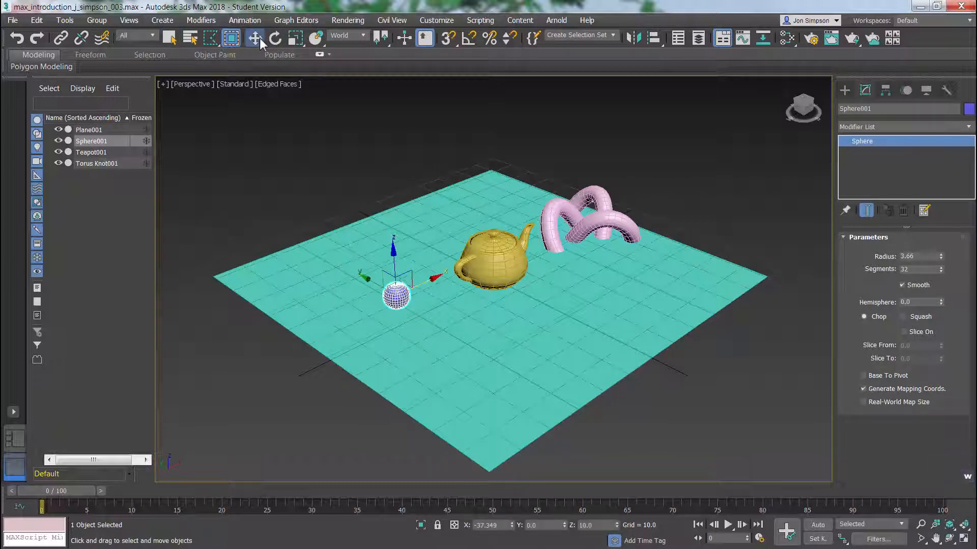
pyautogui.press('e')
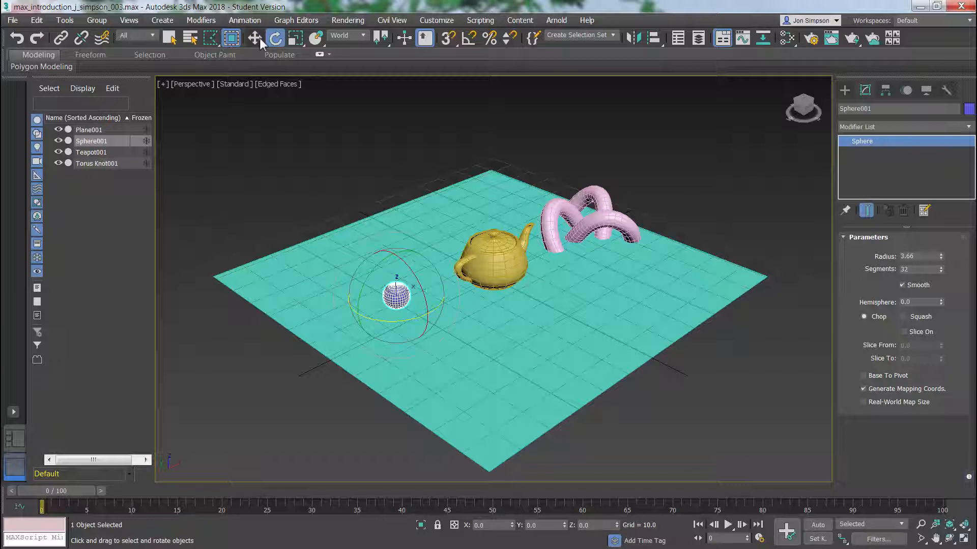
pyautogui.press('r')
pyautogui.press('w')
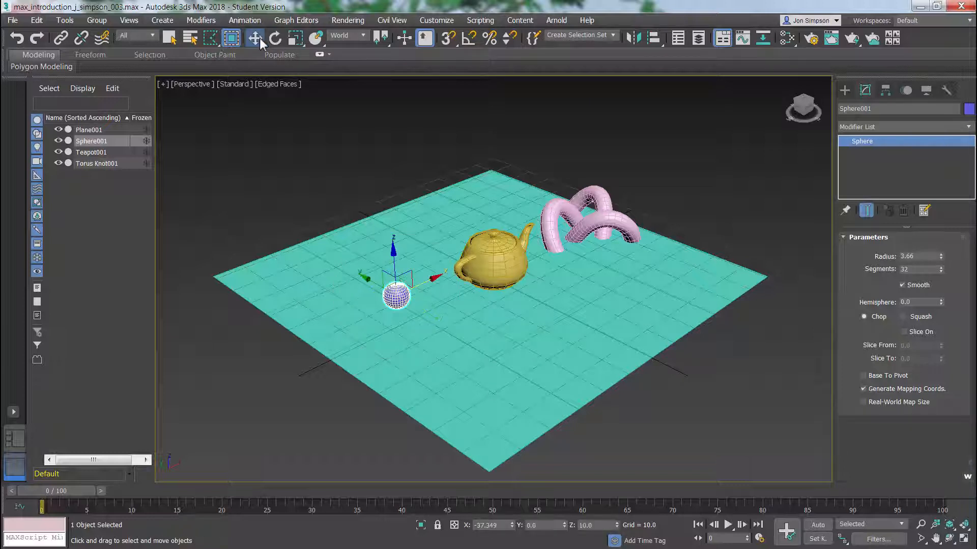
# - Activate Select and Place, set its reference coordinate system to World, and return to Select and Move
pyautogui.click(318, 39)
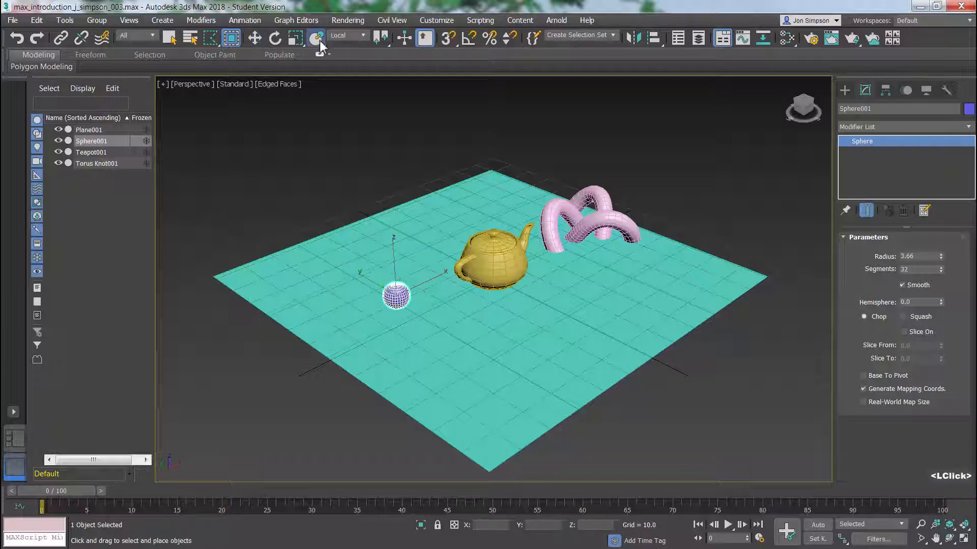
pyautogui.click(341, 36)
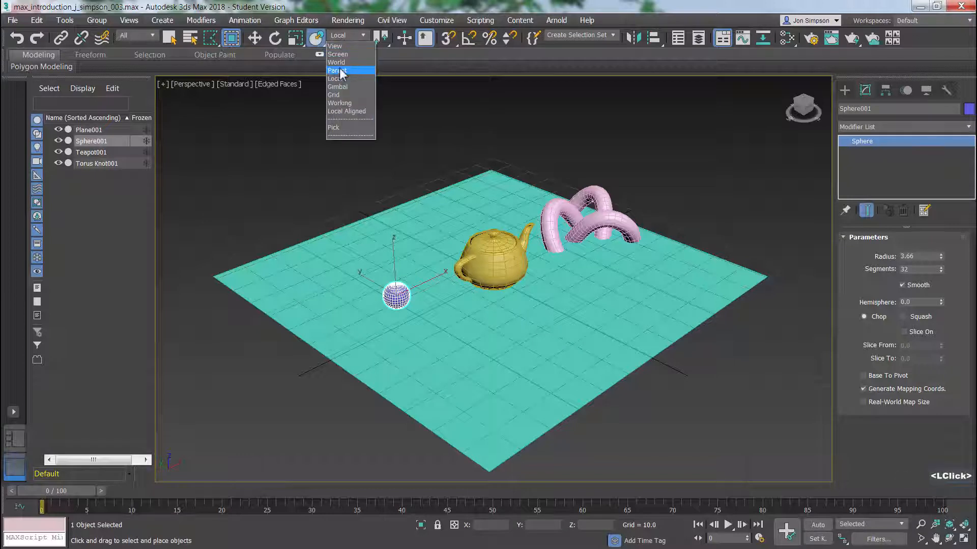
pyautogui.click(340, 77)
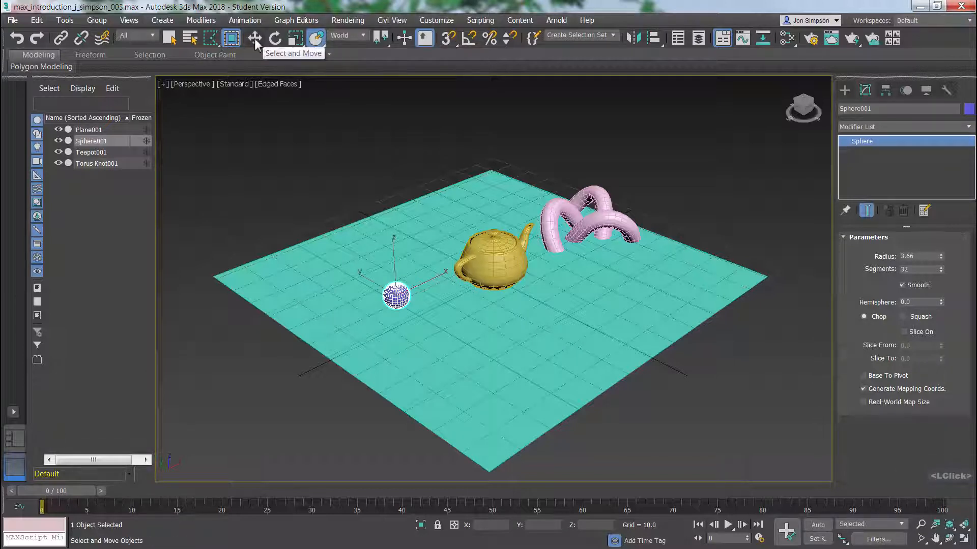
pyautogui.click(254, 38)
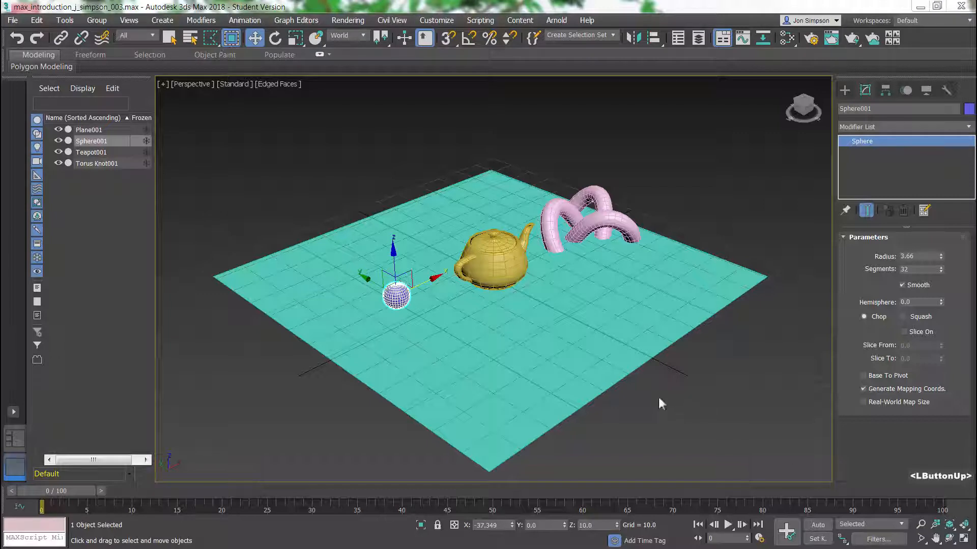
pyautogui.click(898, 437)
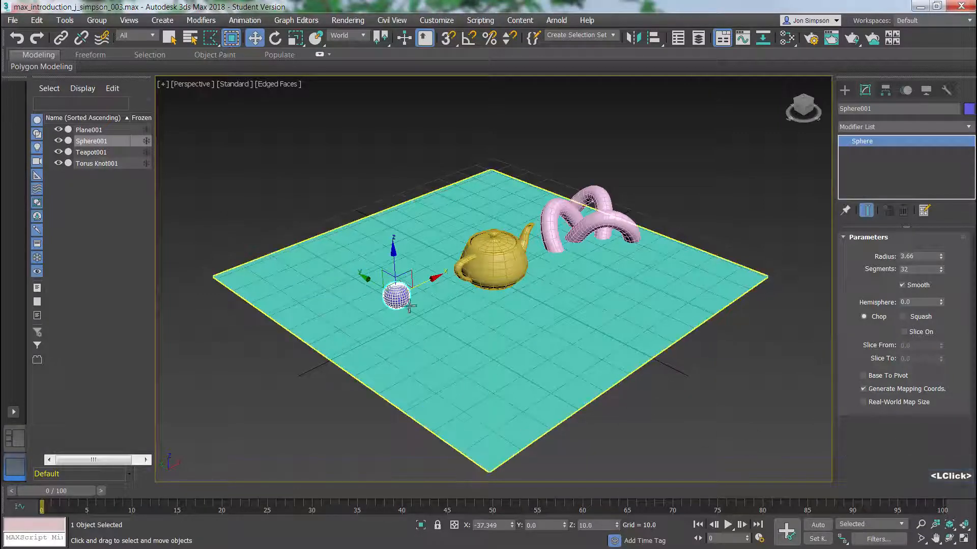
# - Move the sphere up to a Z position of about 28 and along Y to about -5.6
pyautogui.click(170, 37)
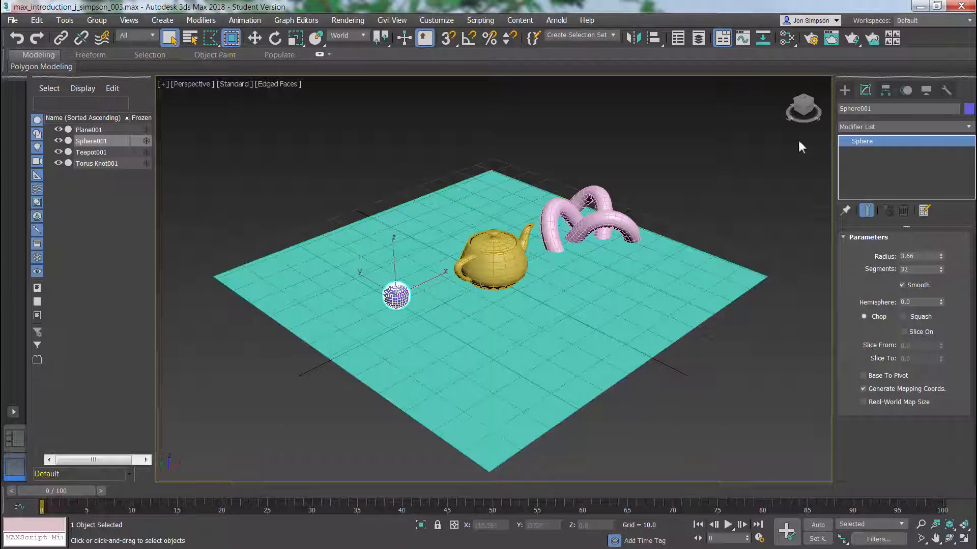
pyautogui.click(863, 144)
pyautogui.click(254, 38)
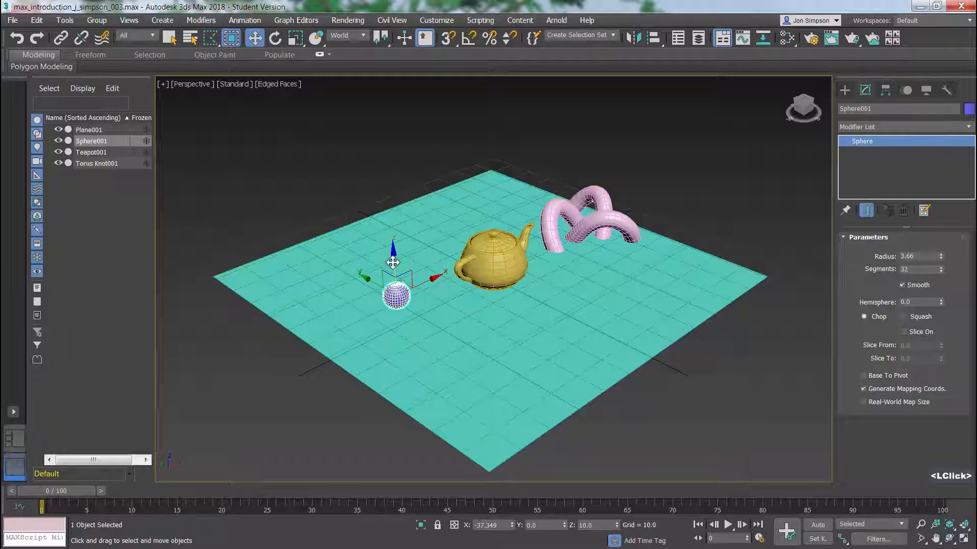
pyautogui.moveTo(392, 252); pyautogui.dragTo(391, 217)
pyautogui.keyDown('alt'); pyautogui.moveTo(392, 216); pyautogui.dragTo(410, 259, button='middle'); pyautogui.keyUp('alt')
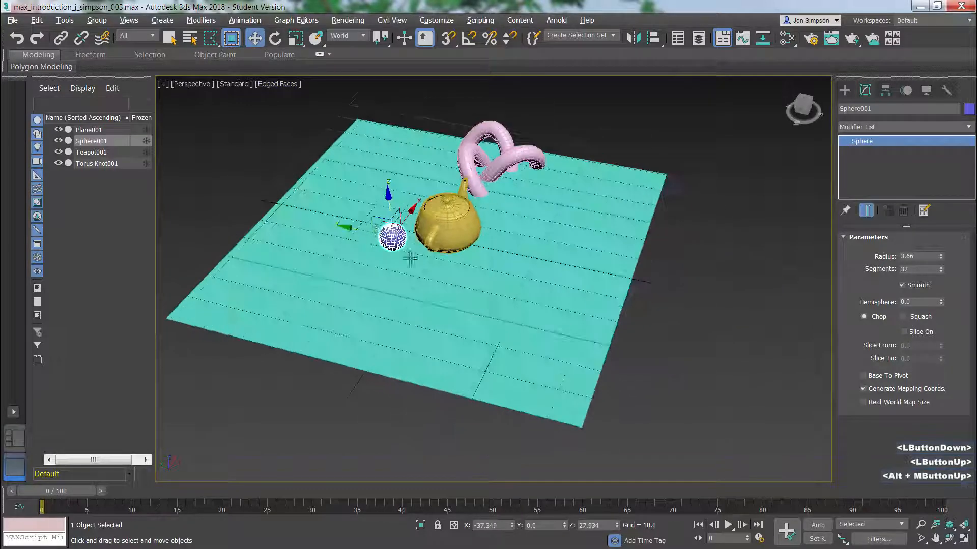
pyautogui.moveTo(366, 230); pyautogui.dragTo(417, 271)
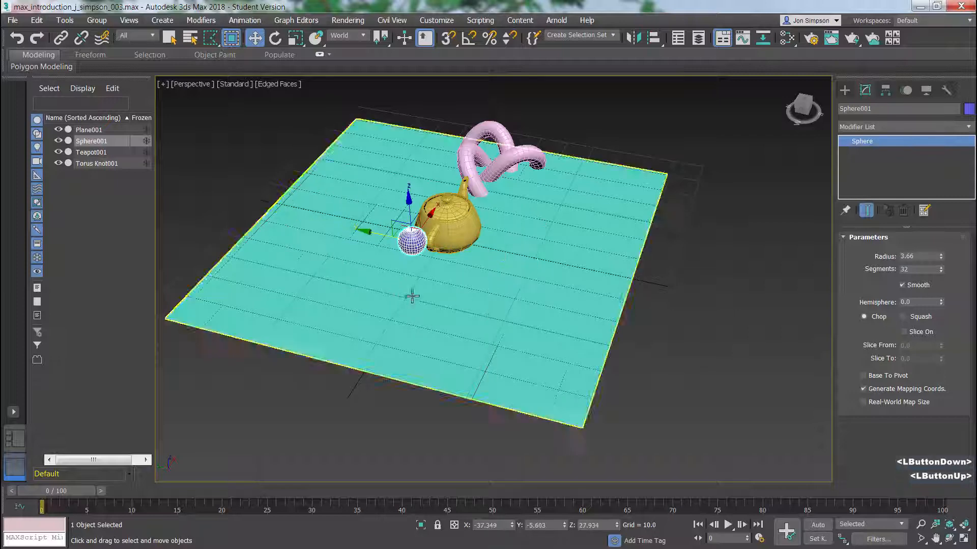
# - Lower the sphere to a Z position of about 22.6 and move it along X to about -33.6
pyautogui.keyDown('alt'); pyautogui.moveTo(416, 272); pyautogui.dragTo(514, 314, button='middle'); pyautogui.keyUp('alt')
pyautogui.scroll(2, 513, 315)
pyautogui.moveTo(333, 156); pyautogui.dragTo(349, 206, button='middle')
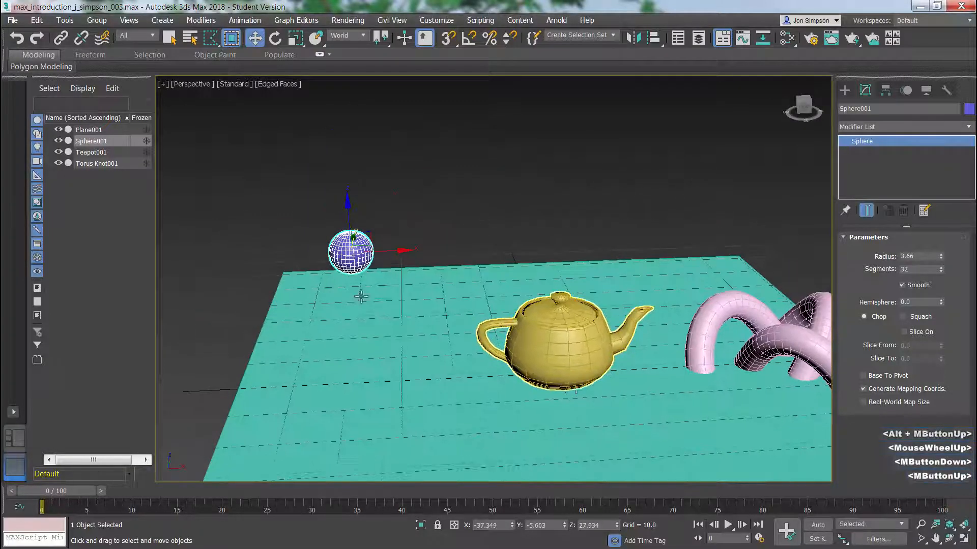
pyautogui.moveTo(348, 206)
pyautogui.mouseDown()
pyautogui.moveTo(337, 163)
pyautogui.moveTo(349, 218)
pyautogui.mouseUp()
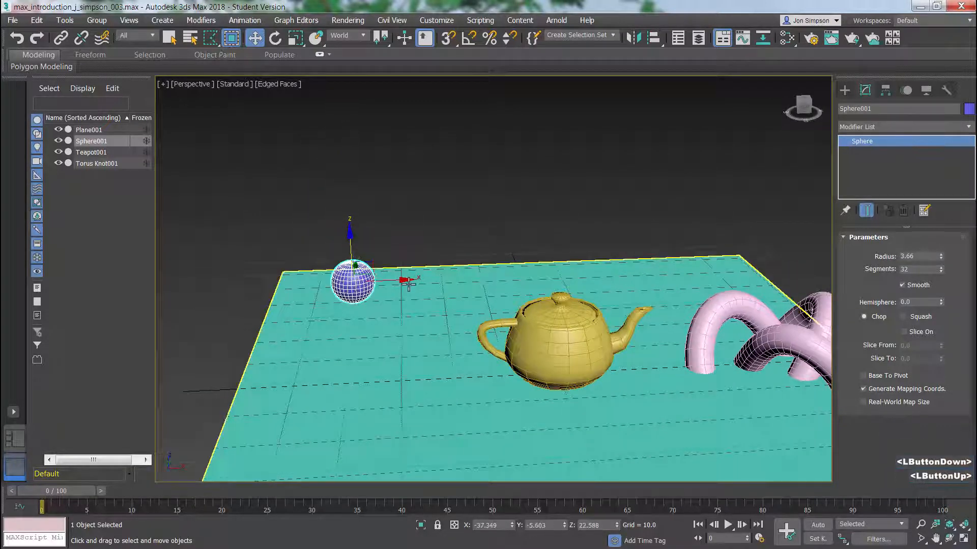
pyautogui.moveTo(397, 282); pyautogui.dragTo(417, 300)
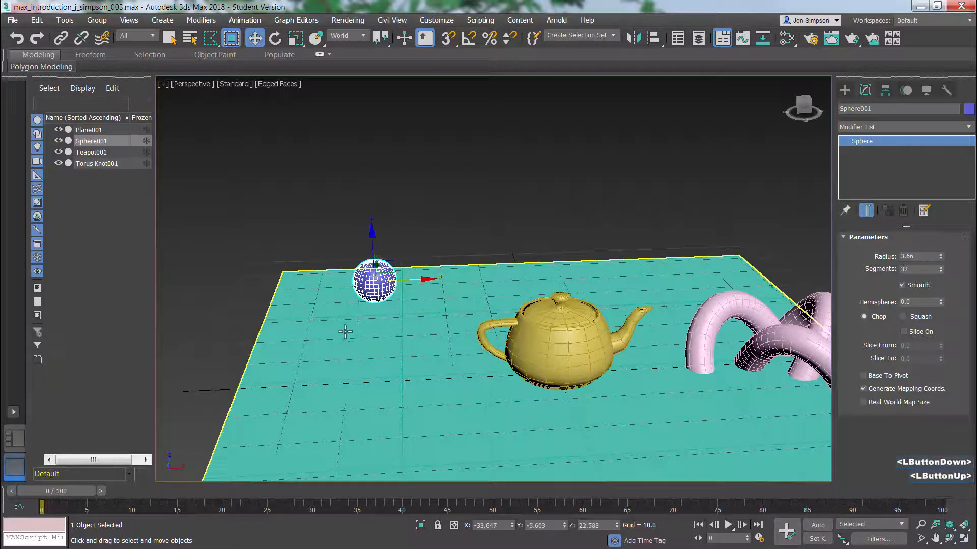
# - Move the sphere along Y to about 3.8 and reset its Z position to 0
pyautogui.keyDown('alt'); pyautogui.moveTo(344, 331); pyautogui.dragTo(445, 327, button='middle'); pyautogui.keyUp('alt')
pyautogui.moveTo(328, 282); pyautogui.dragTo(279, 312)
pyautogui.keyDown('alt'); pyautogui.moveTo(429, 331); pyautogui.dragTo(333, 342, button='middle'); pyautogui.keyUp('alt')
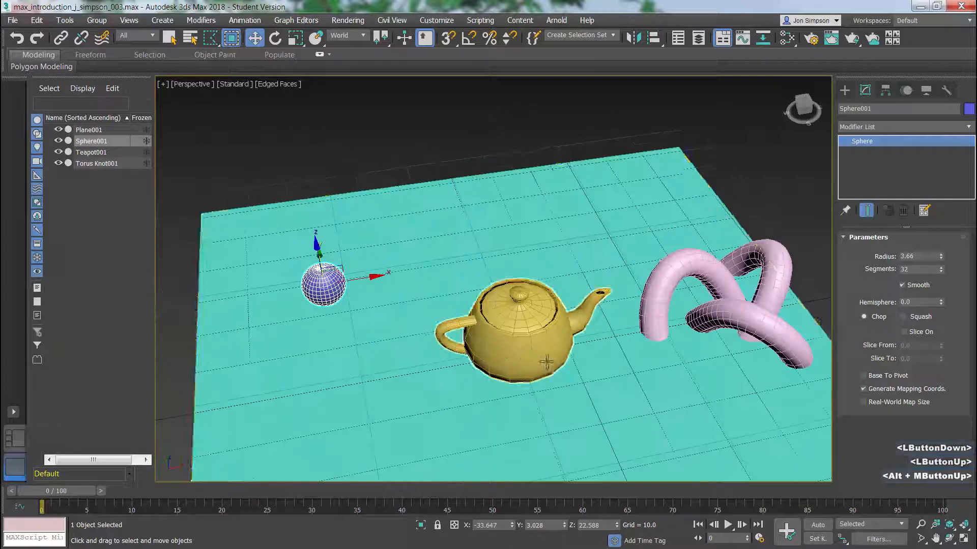
pyautogui.moveTo(547, 362); pyautogui.dragTo(471, 338, button='middle')
pyautogui.scroll(-3, 484, 347)
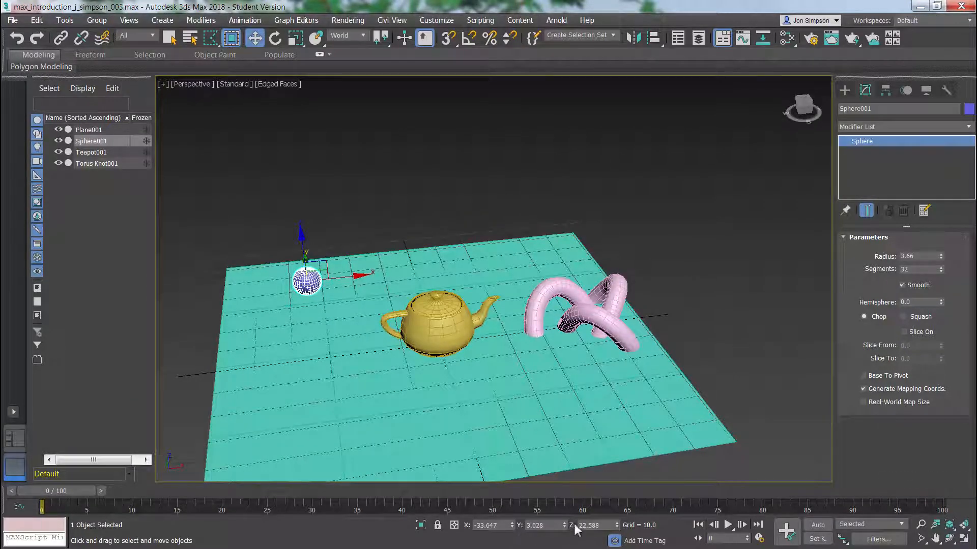
pyautogui.rightClick(616, 526)
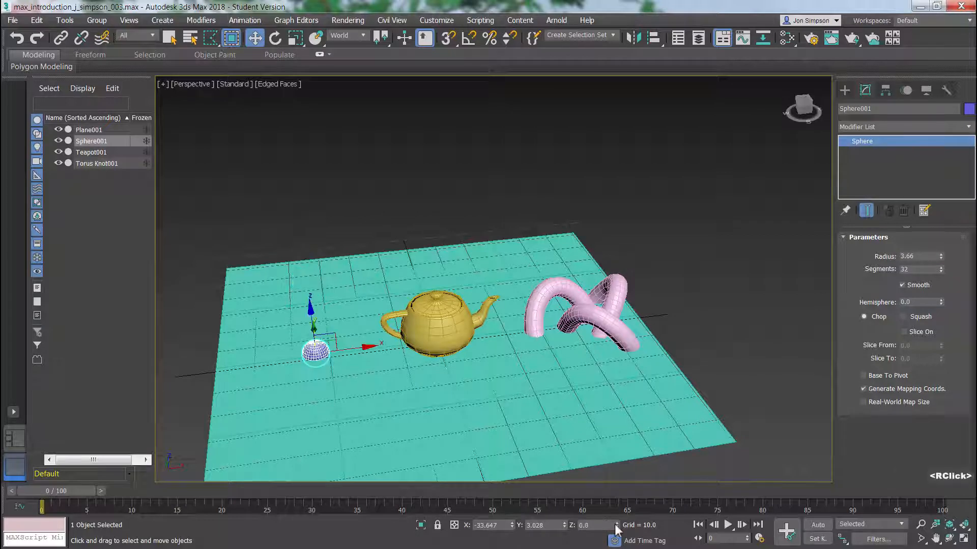
# - Select the teapot, undo a trial rotation, and rotate it about Z to about 31.2 degrees
pyautogui.click(451, 333)
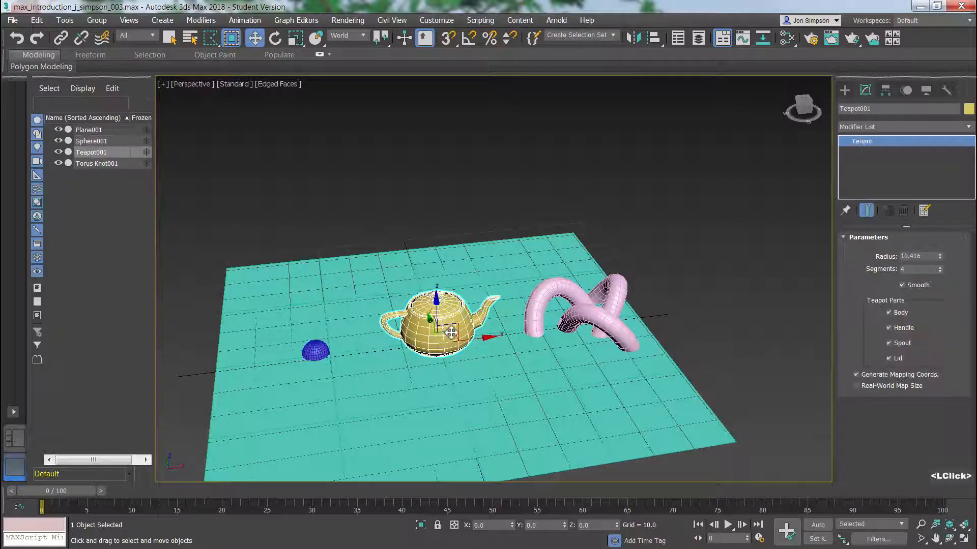
pyautogui.click(275, 38)
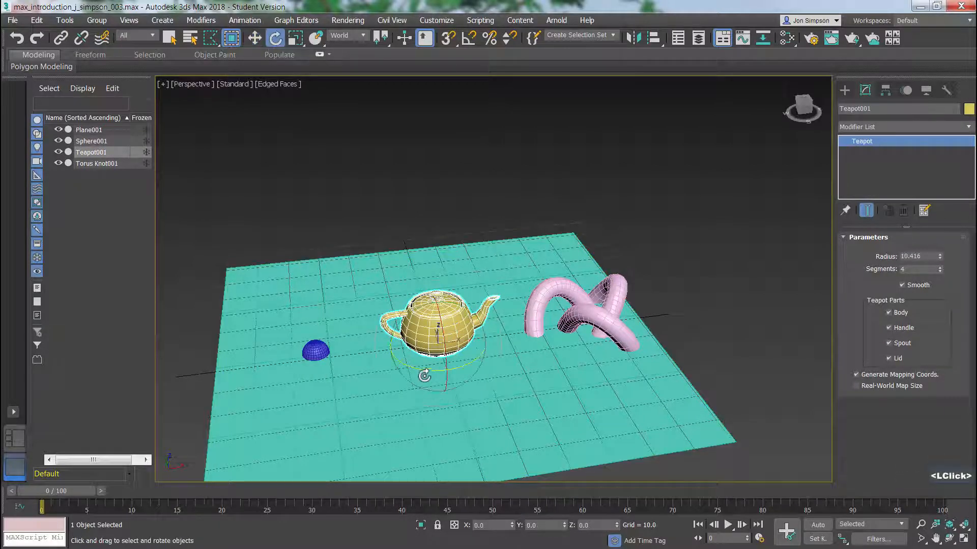
pyautogui.moveTo(422, 370); pyautogui.dragTo(441, 360)
pyautogui.hotkey('ctrl', 'z')
pyautogui.hotkey('ctrl', 'z')
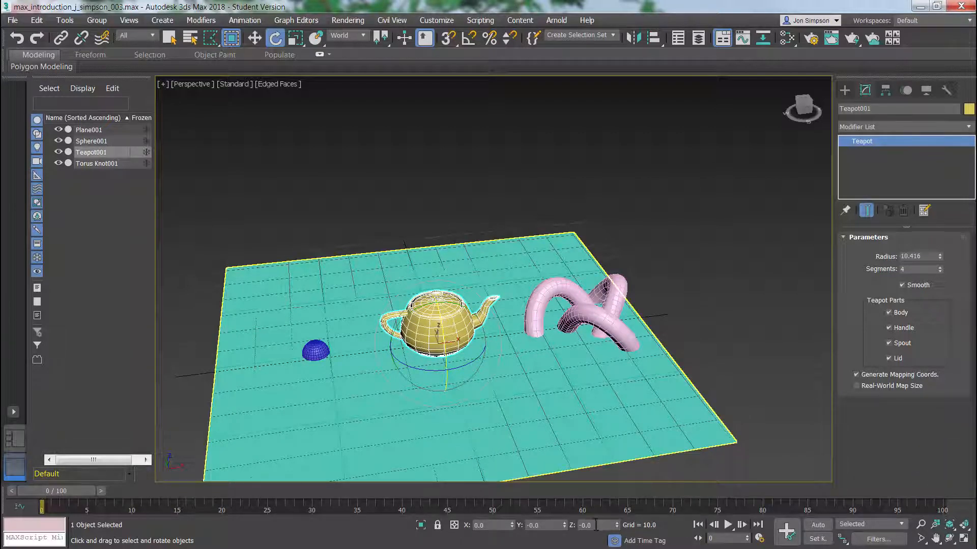
pyautogui.moveTo(461, 368); pyautogui.dragTo(493, 367)
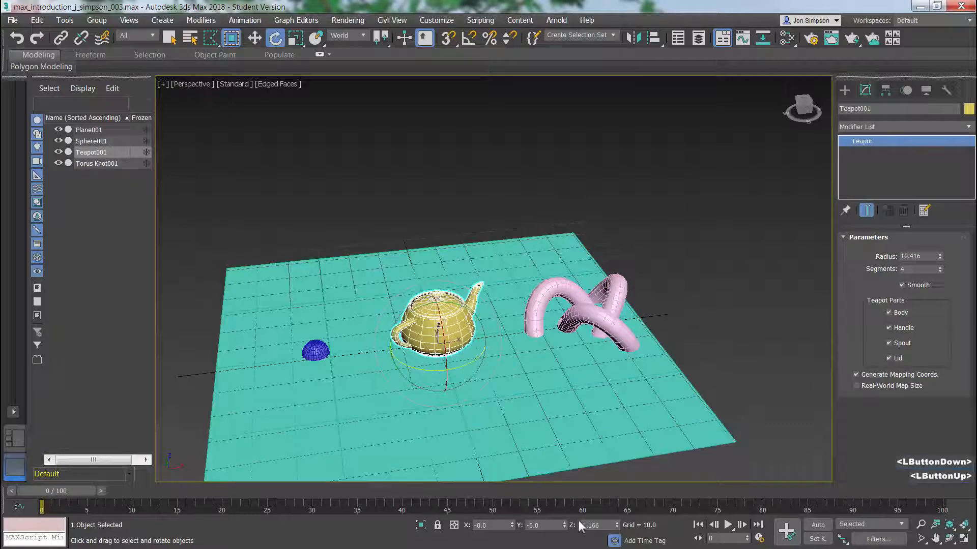
# - Select the torus knot and scale it non-uniformly along Z to about 191 percent
pyautogui.click(547, 339)
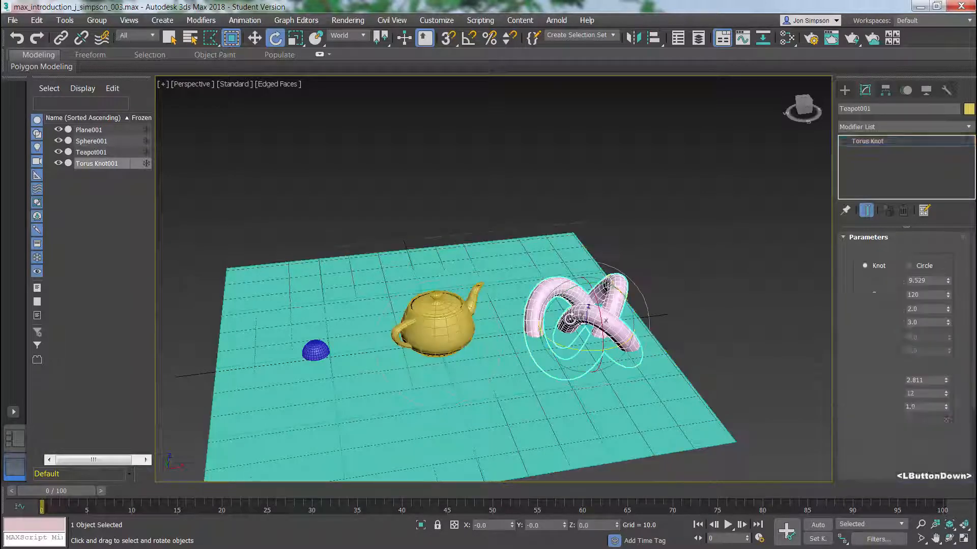
pyautogui.click(295, 38)
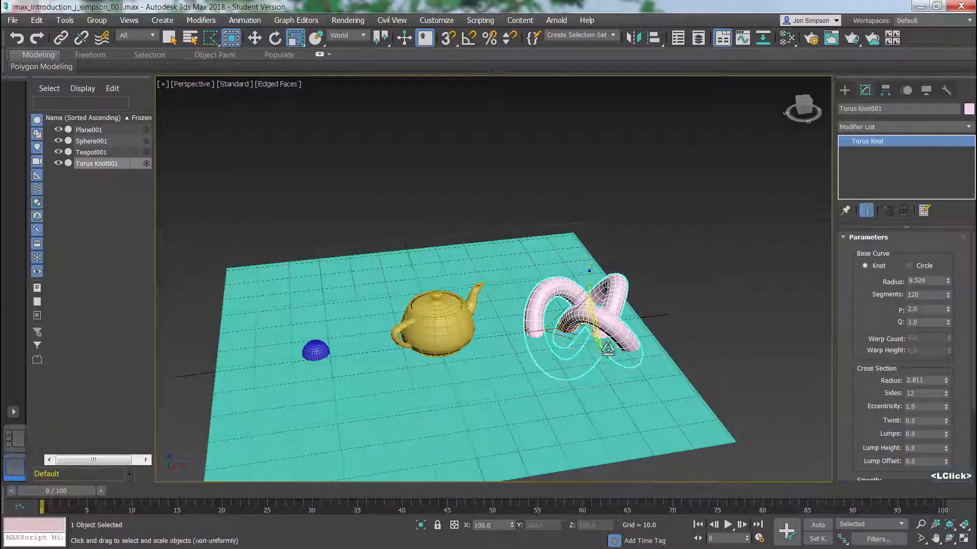
pyautogui.scroll(4, 609, 351)
pyautogui.moveTo(567, 237); pyautogui.dragTo(564, 201)
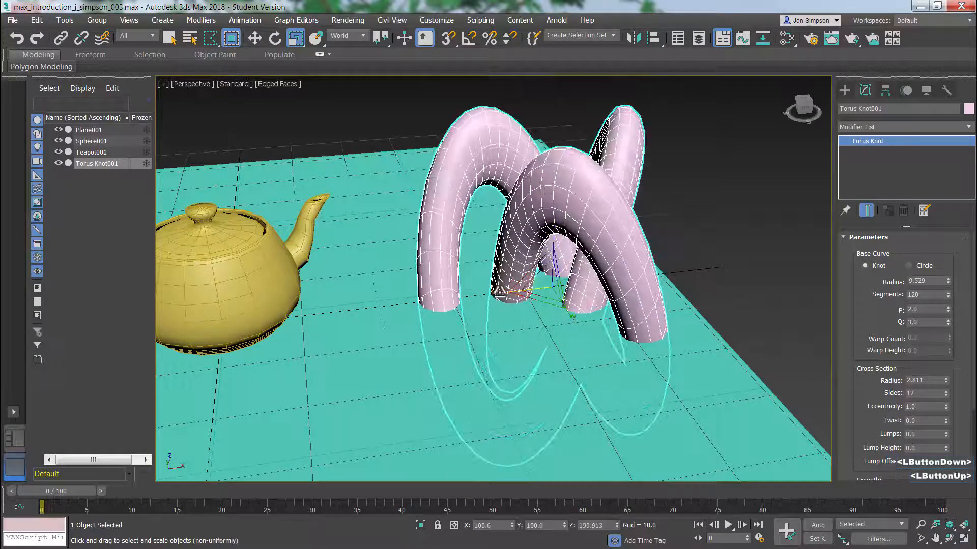
# - Try scaling the torus knot along other axes and uniformly, and undo all of its scale changes
pyautogui.moveTo(509, 298); pyautogui.dragTo(528, 332)
pyautogui.hotkey('ctrl', 'z')
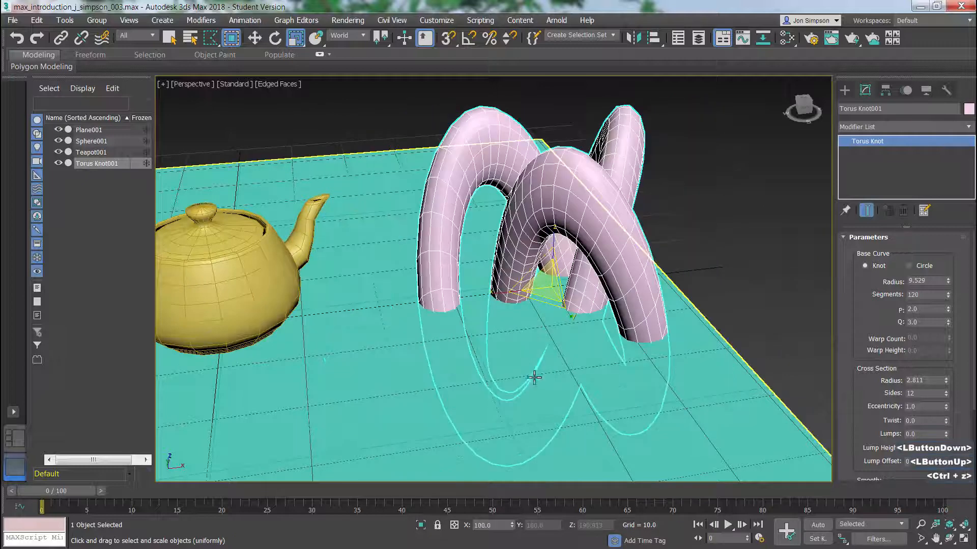
pyautogui.moveTo(551, 281); pyautogui.dragTo(529, 327)
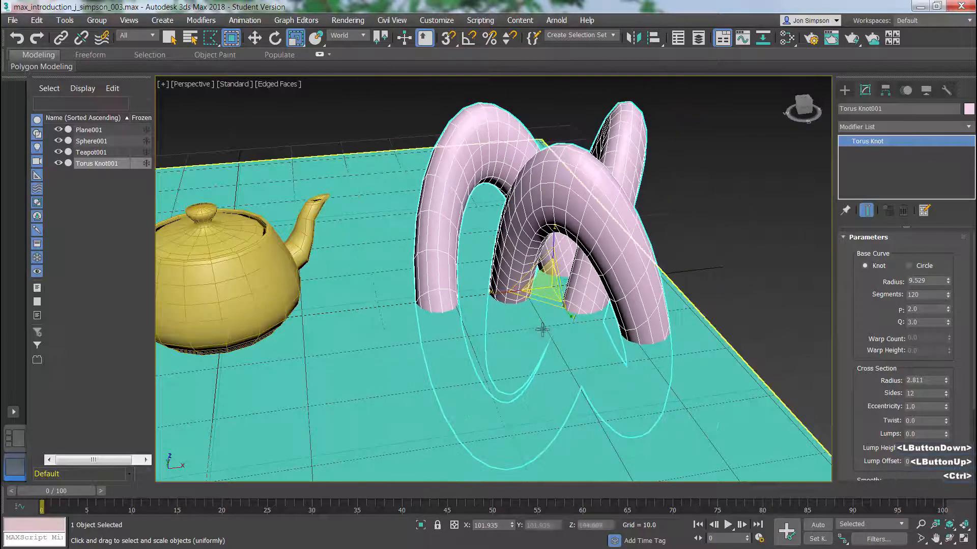
pyautogui.hotkey('ctrl', 'z')
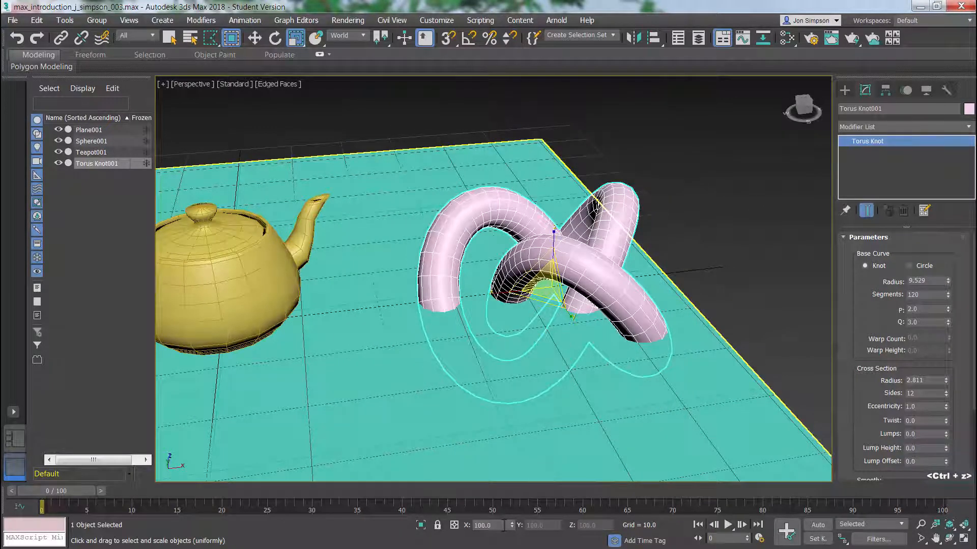
# - Set the torus knot's uniform scale to 150 percent, and reduce it to 25 percent
pyautogui.click(482, 525)
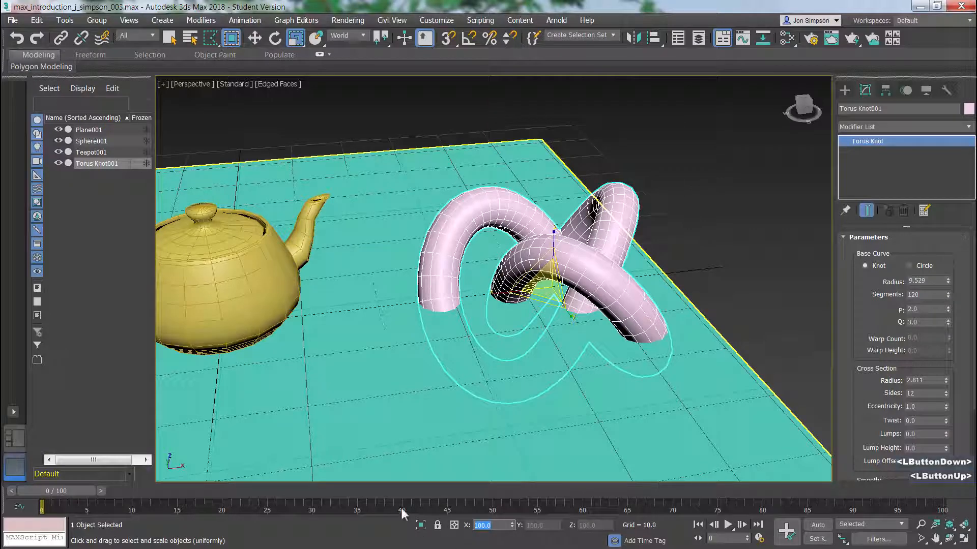
pyautogui.write('150')
pyautogui.press('Return')
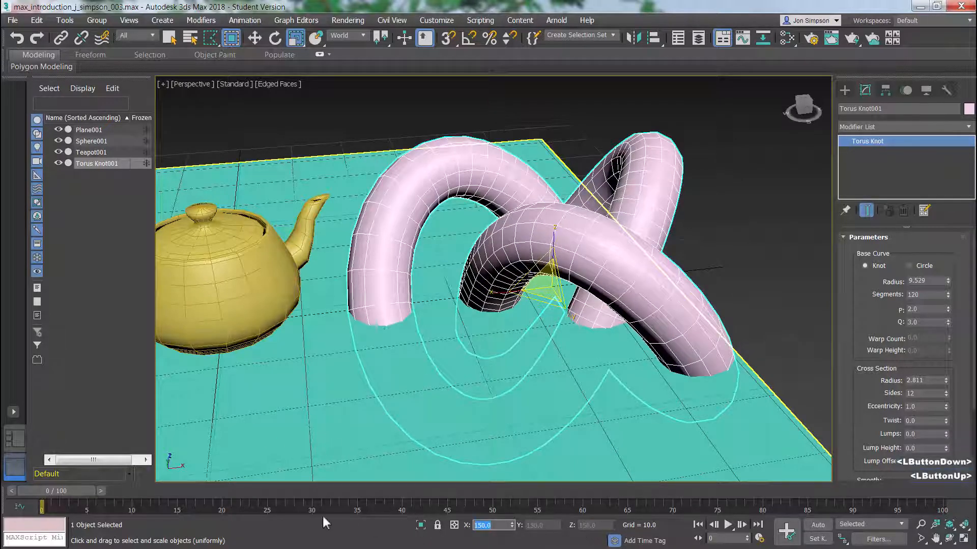
pyautogui.write('25')
pyautogui.press('Return')
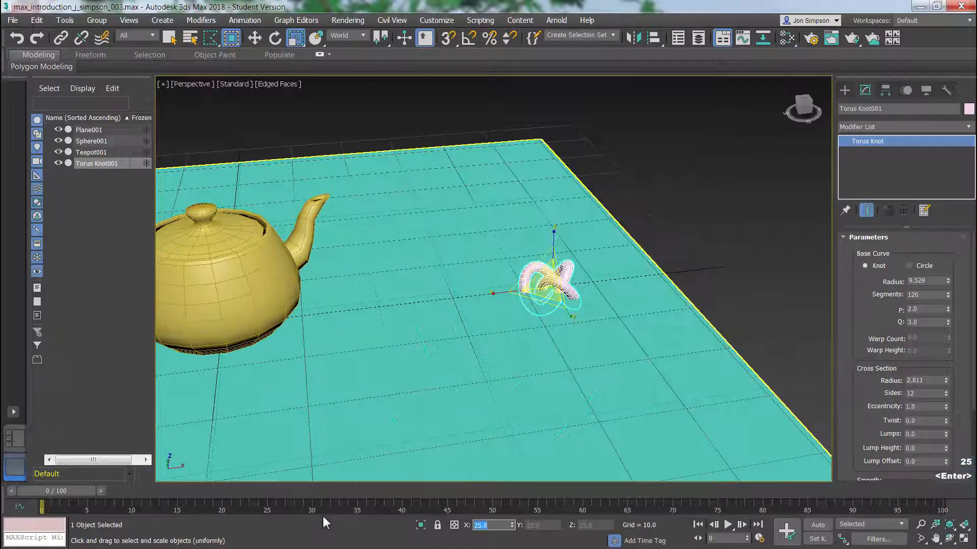
# - Use Select and Place to put the small torus knot on the surface of the blue sphere
pyautogui.press('w')
pyautogui.click(316, 39)
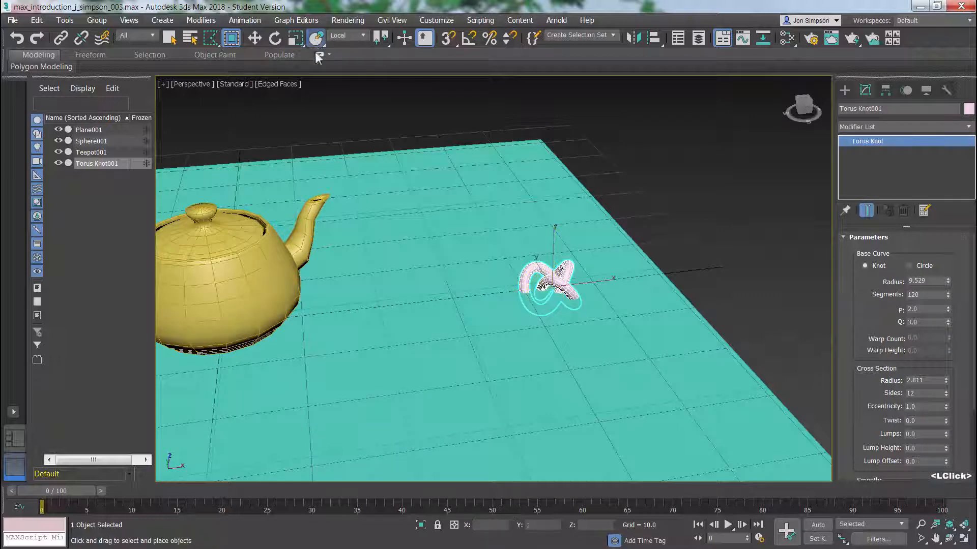
pyautogui.scroll(-5, 362, 257)
pyautogui.moveTo(436, 262); pyautogui.dragTo(198, 279)
pyautogui.moveTo(239, 299); pyautogui.dragTo(622, 270, button='middle')
pyautogui.scroll(4, 509, 303)
pyautogui.moveTo(622, 270); pyautogui.dragTo(456, 295, button='middle')
pyautogui.scroll(-6, 456, 296)
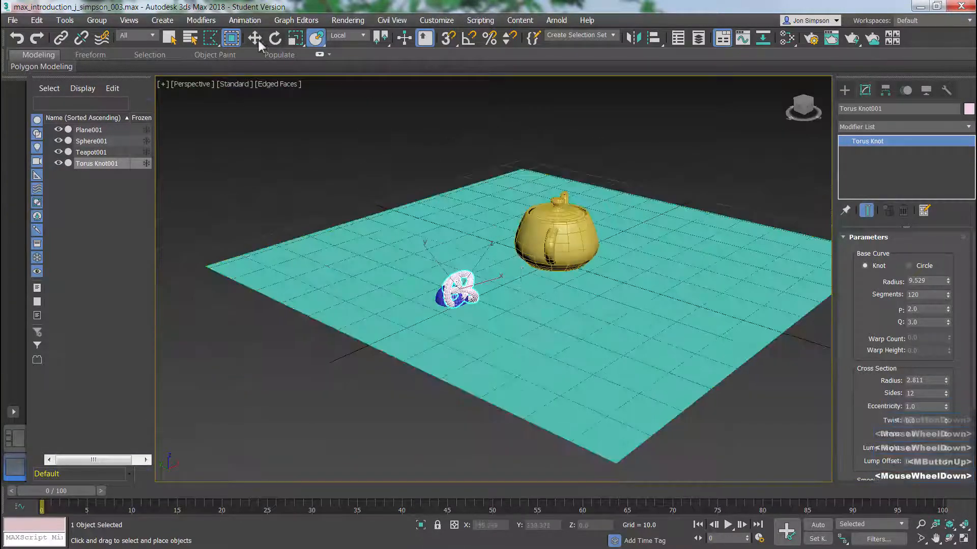
# - Select the teapot and reset its Z rotation to 0 with the Rotate tool
pyautogui.click(255, 41)
pyautogui.click(560, 239)
pyautogui.keyDown('alt'); pyautogui.moveTo(624, 290); pyautogui.dragTo(580, 306, button='middle'); pyautogui.keyUp('alt')
pyautogui.scroll(3, 613, 308)
pyautogui.click(275, 38)
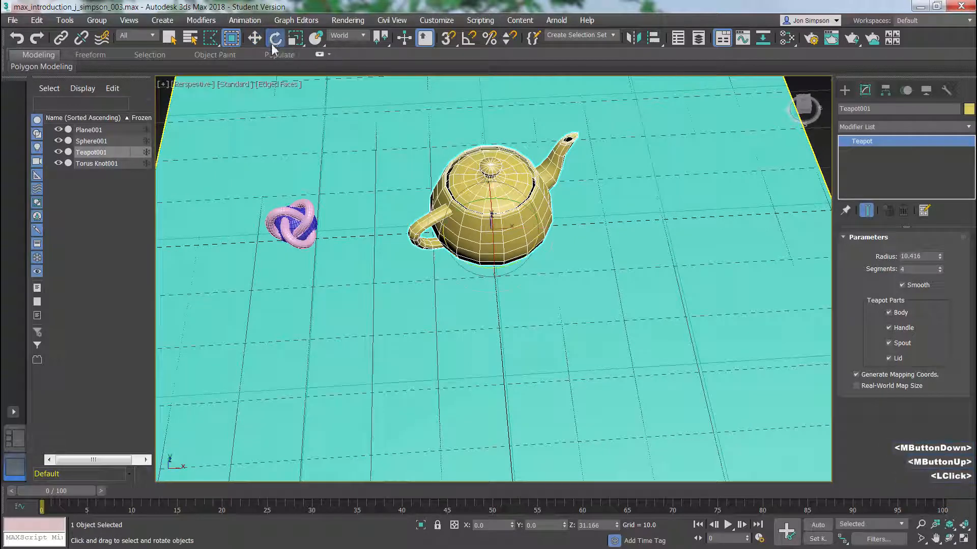
pyautogui.rightClick(617, 526)
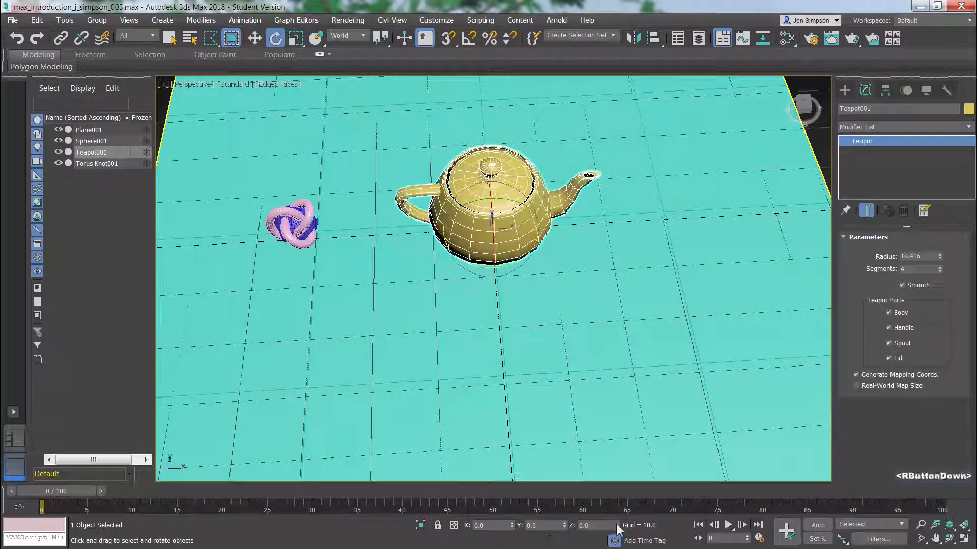
# - Turn on Angle Snap and rotate the teapot about Z to -55 degrees
pyautogui.moveTo(475, 246)
pyautogui.keyDown('alt'); pyautogui.mouseDown(button='middle')
pyautogui.moveTo(568, 349)
pyautogui.moveTo(481, 232)
pyautogui.mouseUp(button='middle'); pyautogui.keyUp('alt')
pyautogui.moveTo(481, 233); pyautogui.dragTo(491, 260)
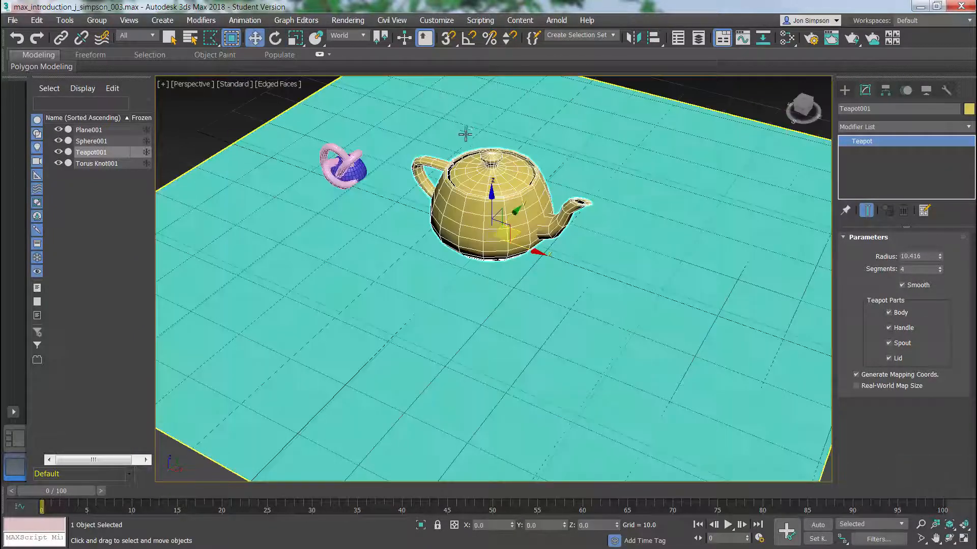
pyautogui.keyDown('alt'); pyautogui.moveTo(464, 133); pyautogui.dragTo(468, 131, button='middle'); pyautogui.keyUp('alt')
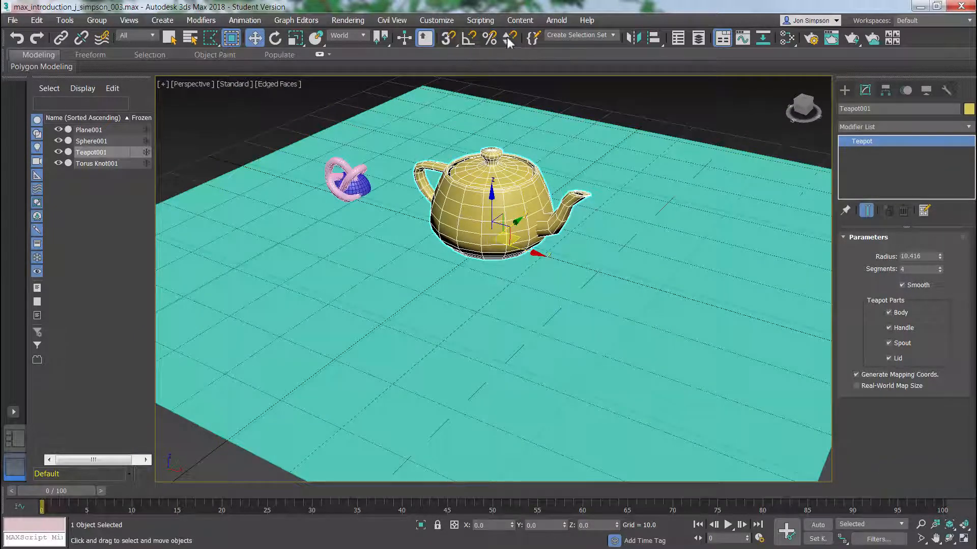
pyautogui.click(469, 40)
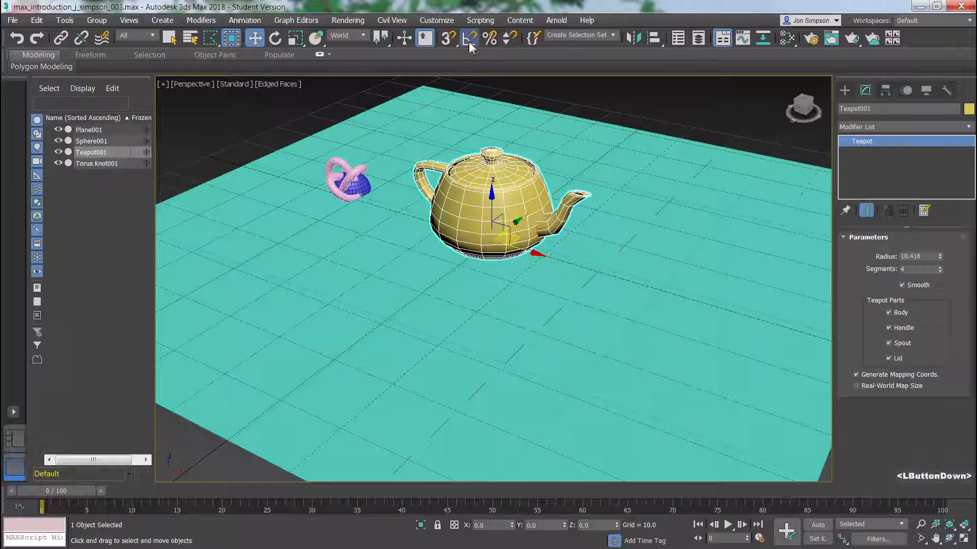
pyautogui.click(275, 40)
pyautogui.moveTo(510, 263); pyautogui.dragTo(482, 265)
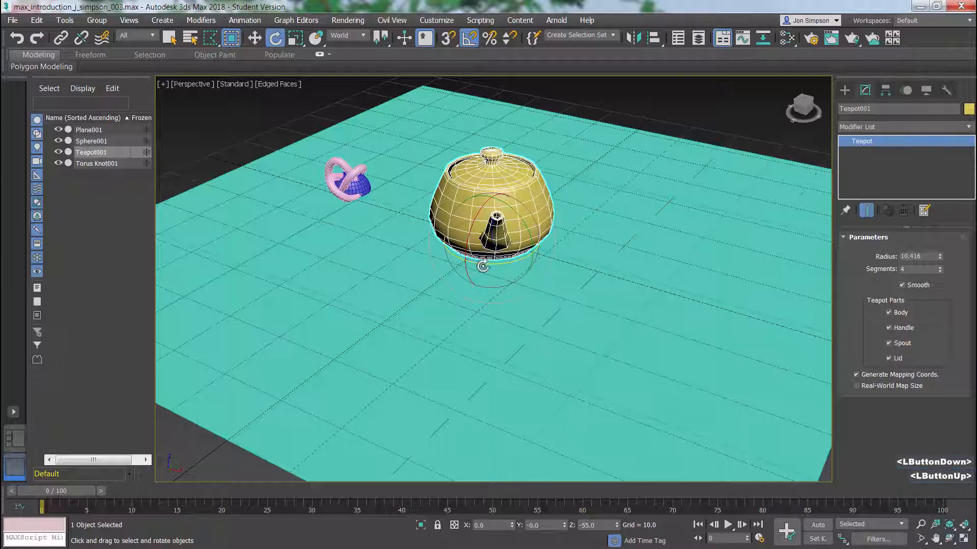
# - Check the angle snap increment in the Grid and Snap Settings, and reset the teapot's Z rotation to 0
pyautogui.rightClick(472, 40)
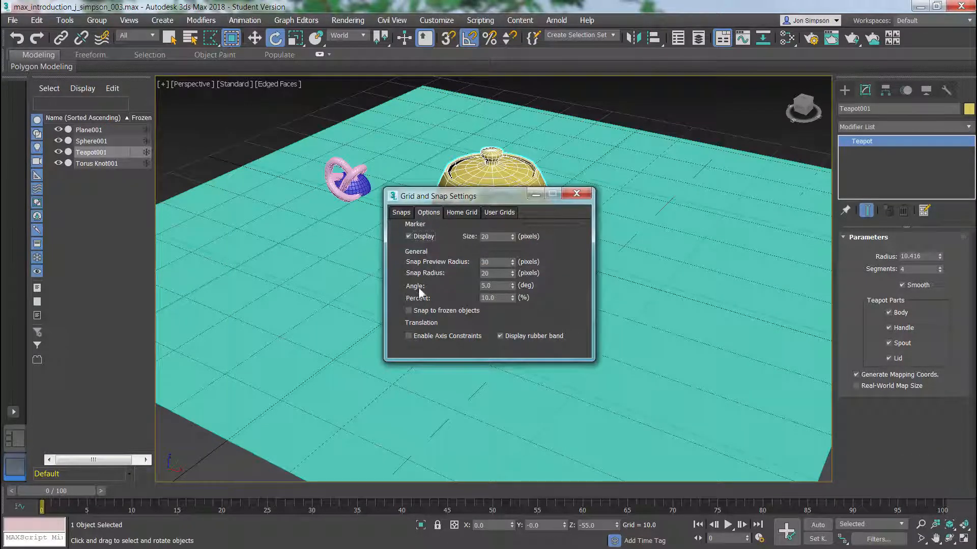
pyautogui.click(580, 194)
pyautogui.keyDown('alt'); pyautogui.moveTo(390, 285); pyautogui.dragTo(431, 298, button='middle'); pyautogui.keyUp('alt')
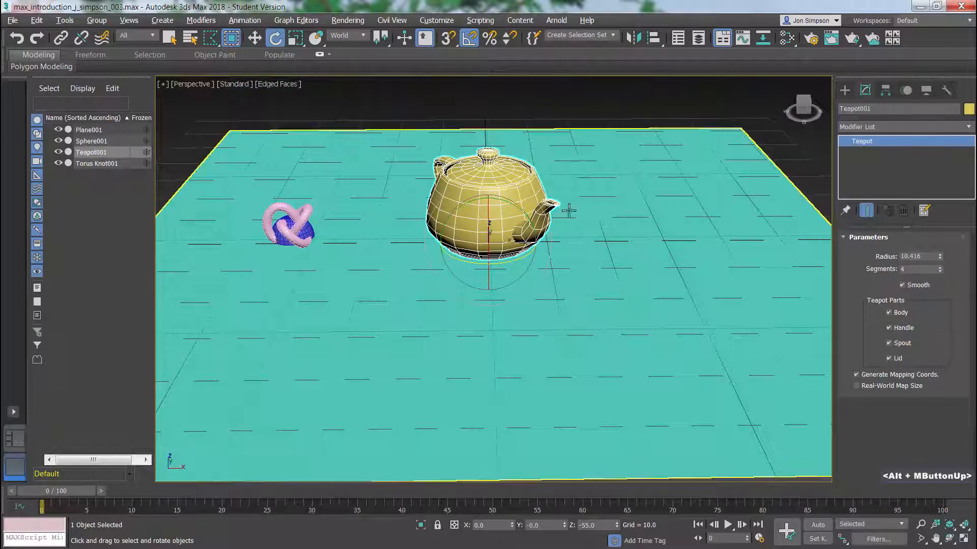
pyautogui.rightClick(616, 527)
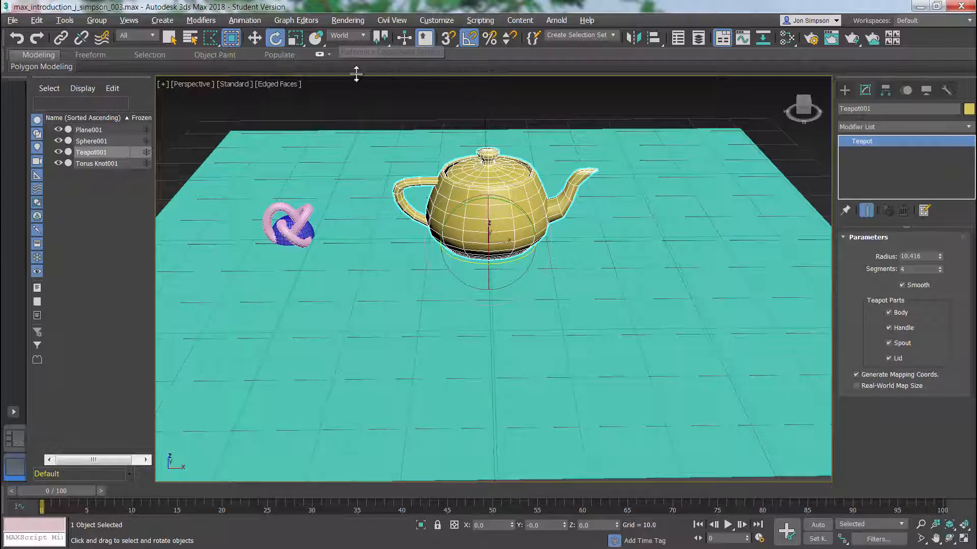
# - Select the plane and move it down to a Z position of about -22.6
pyautogui.click(409, 345)
pyautogui.press('w')
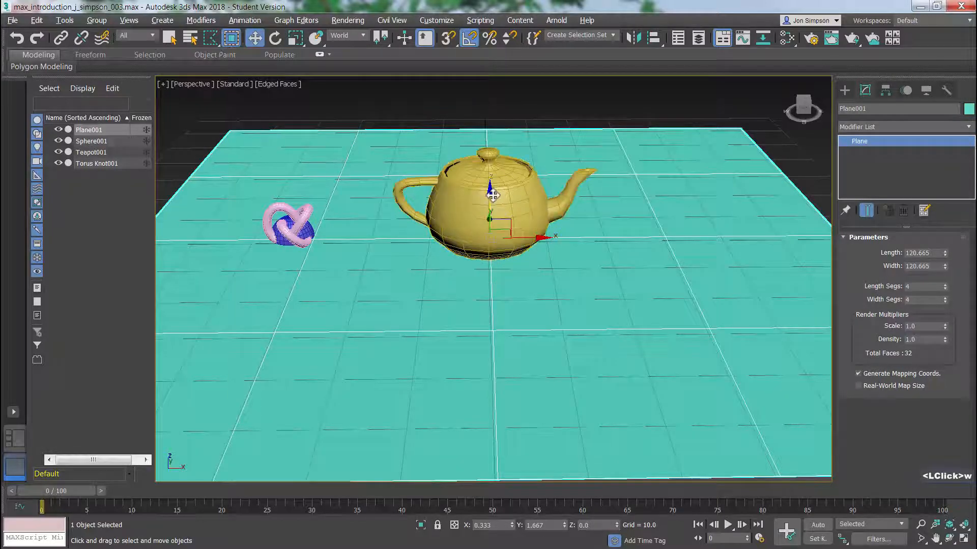
pyautogui.moveTo(491, 194); pyautogui.dragTo(491, 305)
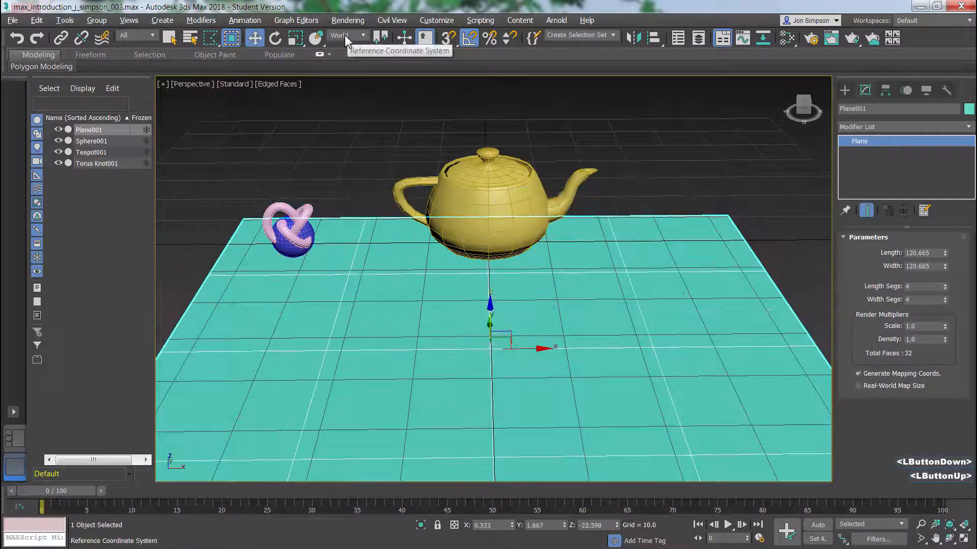
# - Select the teapot and set the Move tool's reference coordinate system to Local
pyautogui.click(343, 34)
pyautogui.click(344, 35)
pyautogui.keyDown('alt'); pyautogui.moveTo(463, 341); pyautogui.dragTo(511, 351, button='middle'); pyautogui.keyUp('alt')
pyautogui.click(513, 270)
pyautogui.moveTo(511, 351); pyautogui.dragTo(508, 467, button='middle')
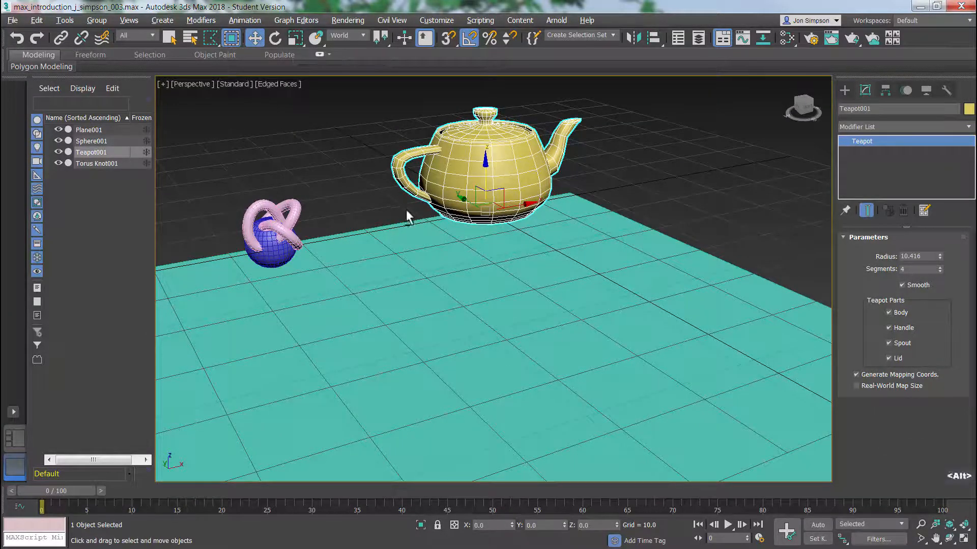
pyautogui.keyDown('alt'); pyautogui.moveTo(406, 209); pyautogui.dragTo(409, 226, button='middle'); pyautogui.keyUp('alt')
pyautogui.scroll(-3, 541, 264)
pyautogui.moveTo(554, 257); pyautogui.dragTo(520, 290, button='middle')
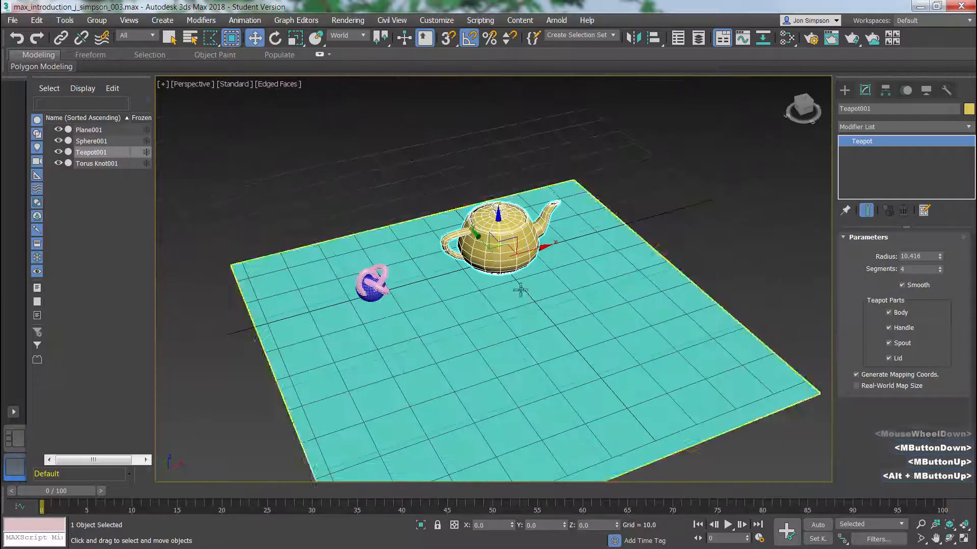
pyautogui.click(342, 36)
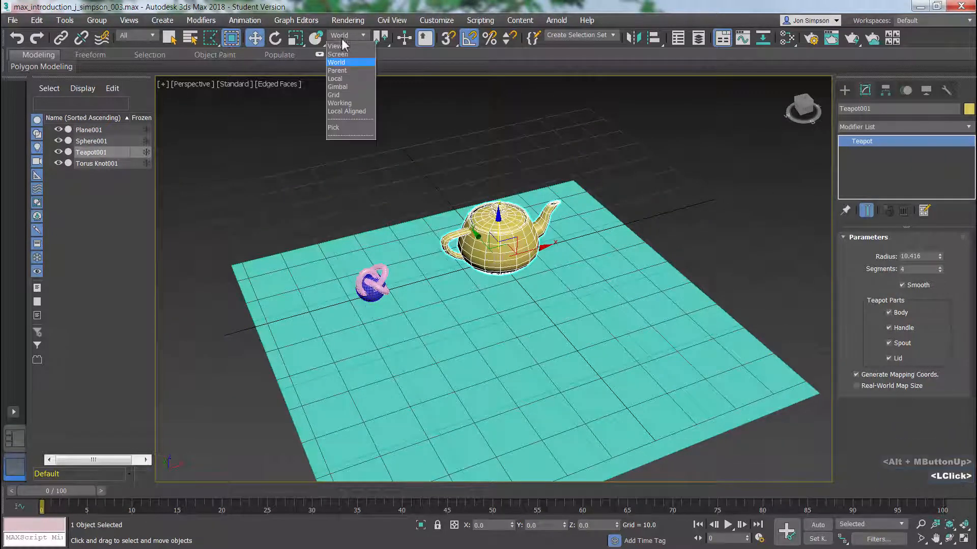
pyautogui.click(336, 79)
# - Move the teapot along its local X and Y axes until it sits beyond the plane's edge
pyautogui.moveTo(524, 219); pyautogui.dragTo(710, 224)
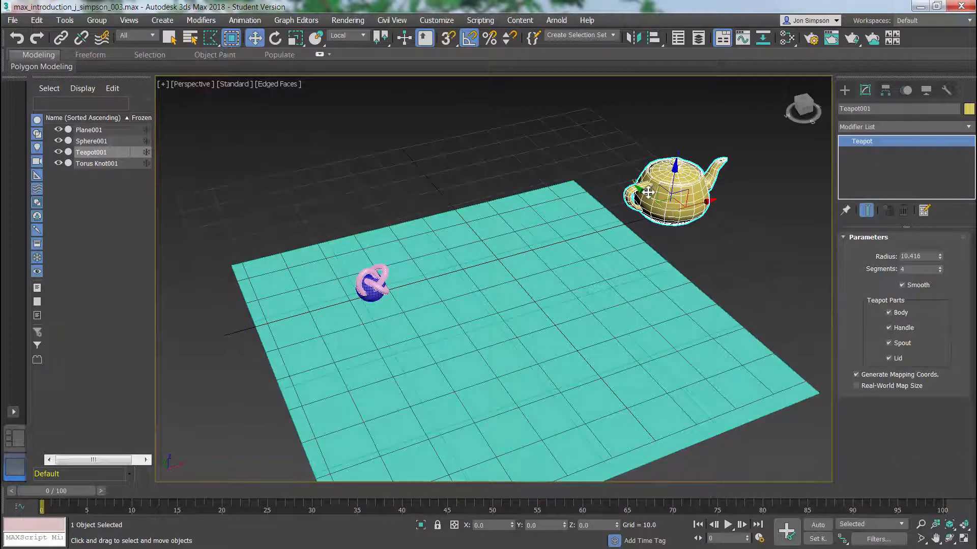
pyautogui.moveTo(648, 192); pyautogui.dragTo(721, 282)
pyautogui.moveTo(734, 356); pyautogui.dragTo(534, 369, button='middle')
pyautogui.scroll(2, 578, 339)
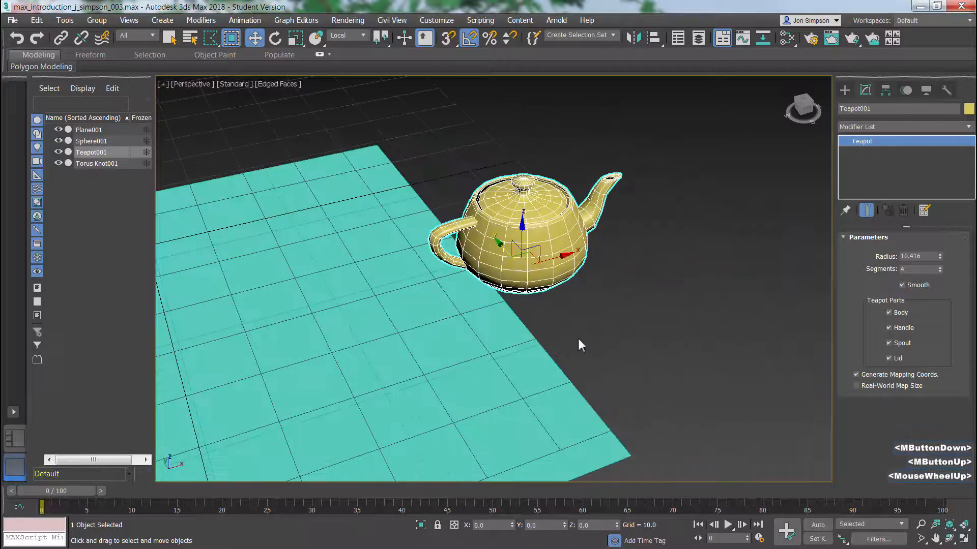
# - Set the reference coordinate system to World and rotate the teapot 45 degrees about the Z axis
pyautogui.keyDown('alt'); pyautogui.moveTo(578, 339); pyautogui.dragTo(573, 316, button='middle'); pyautogui.keyUp('alt')
pyautogui.moveTo(542, 268); pyautogui.dragTo(524, 280, button='middle')
pyautogui.click(362, 35)
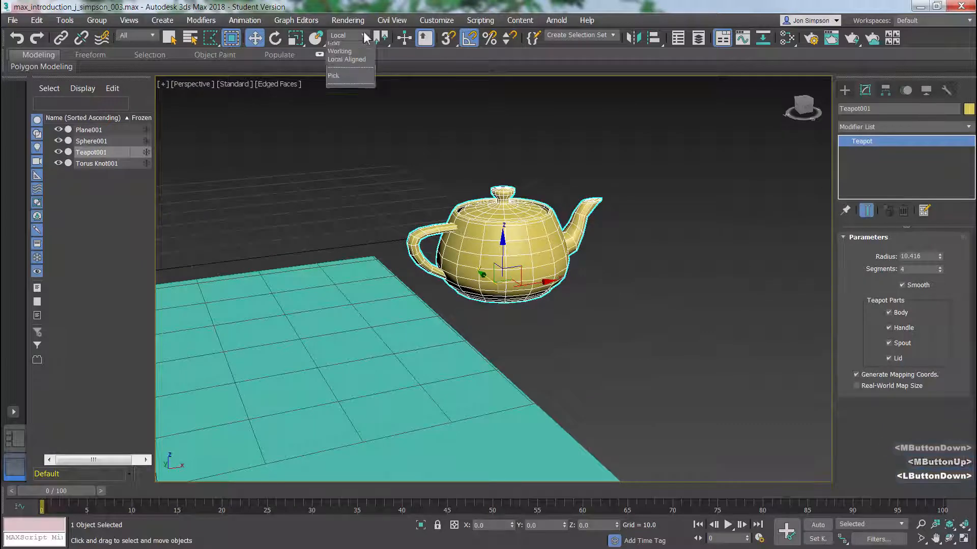
pyautogui.click(342, 63)
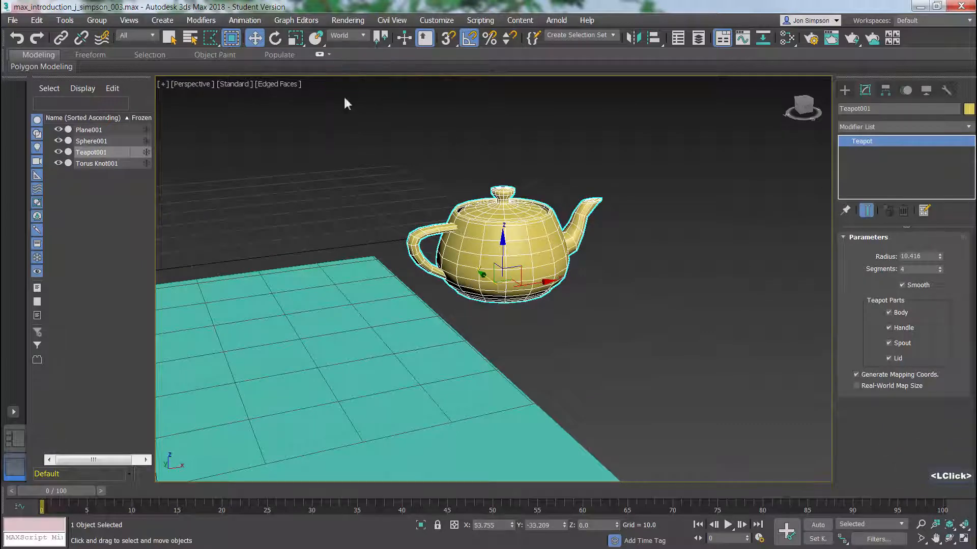
pyautogui.click(276, 38)
pyautogui.keyDown('alt'); pyautogui.moveTo(538, 290); pyautogui.dragTo(474, 308, button='middle'); pyautogui.keyUp('alt')
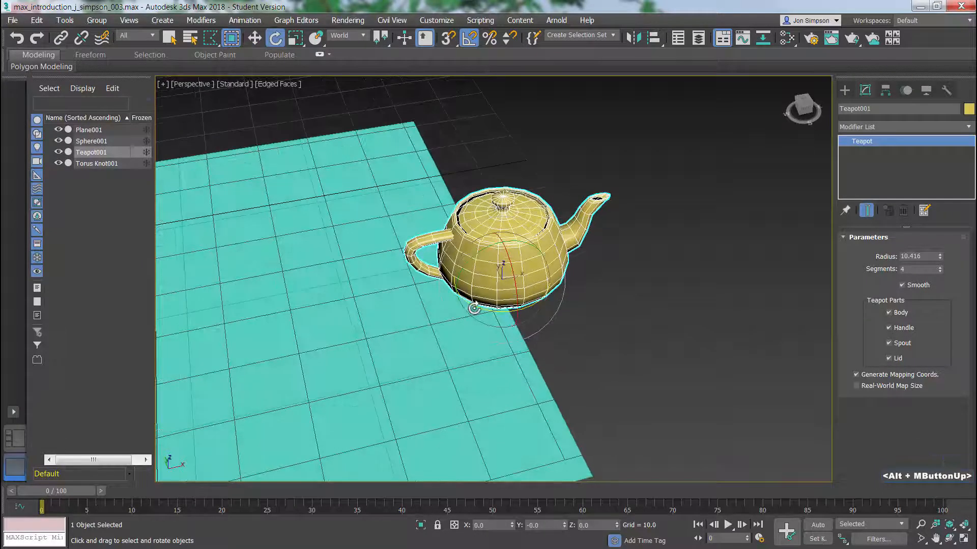
pyautogui.moveTo(476, 306); pyautogui.dragTo(496, 316)
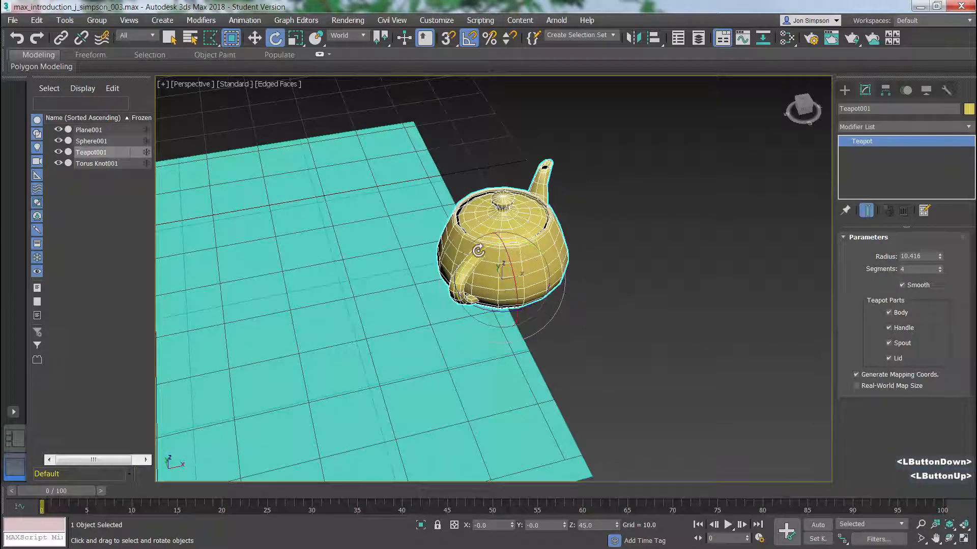
# - Try tilting the teapot about a horizontal world axis, and undo that rotation
pyautogui.moveTo(478, 251); pyautogui.dragTo(509, 264)
pyautogui.keyDown('alt'); pyautogui.moveTo(508, 264); pyautogui.dragTo(479, 336, button='middle'); pyautogui.keyUp('alt')
pyautogui.hotkey('ctrl', 'z')
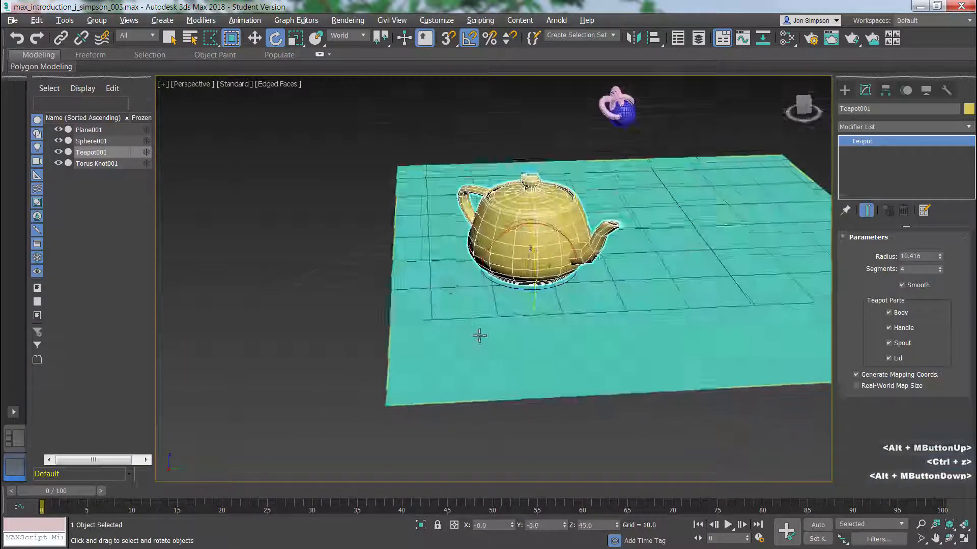
# - Set the Rotate tool's reference coordinate system to Local and tilt the teapot toward its spout about its local Y axis
pyautogui.click(346, 35)
pyautogui.click(337, 83)
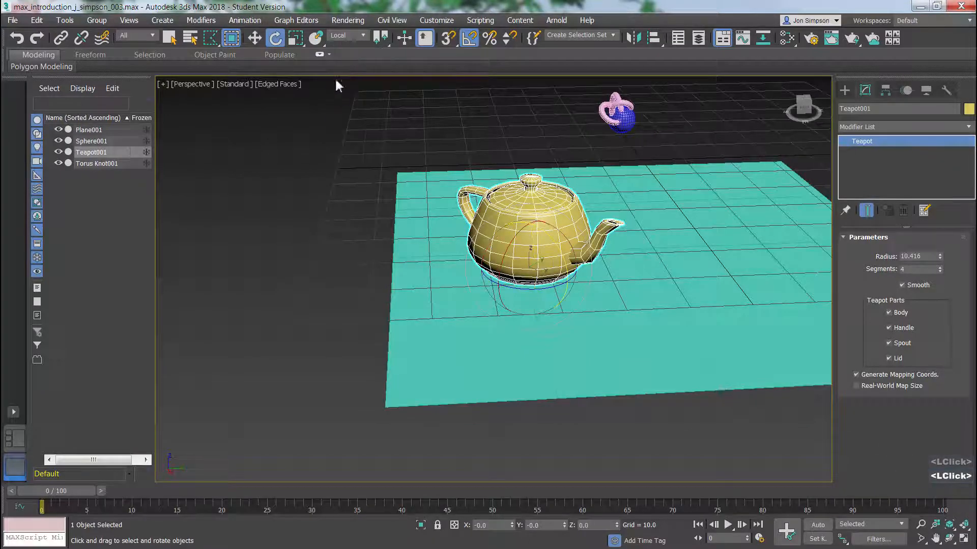
pyautogui.keyDown('alt'); pyautogui.moveTo(338, 85); pyautogui.dragTo(670, 353, button='middle'); pyautogui.keyUp('alt')
pyautogui.scroll(4, 599, 293)
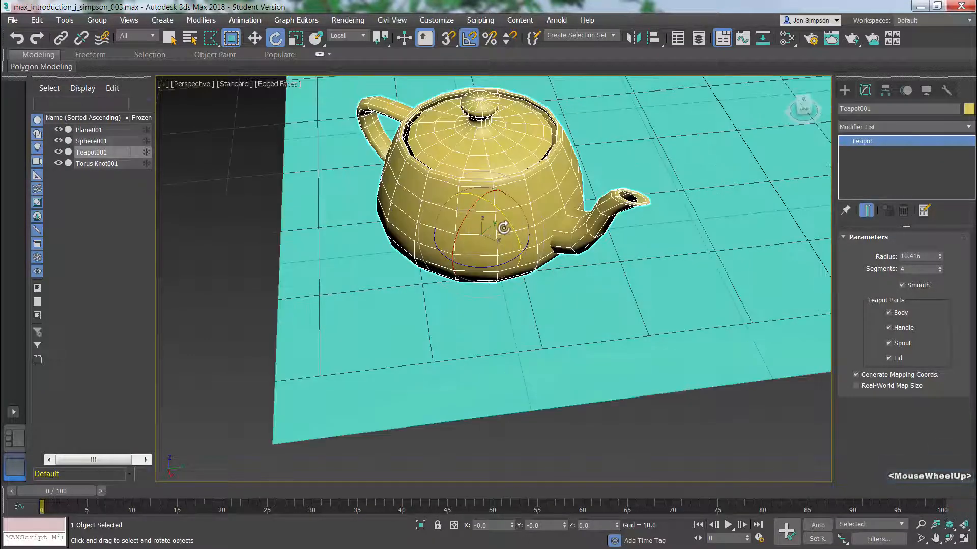
pyautogui.moveTo(504, 228); pyautogui.dragTo(619, 356)
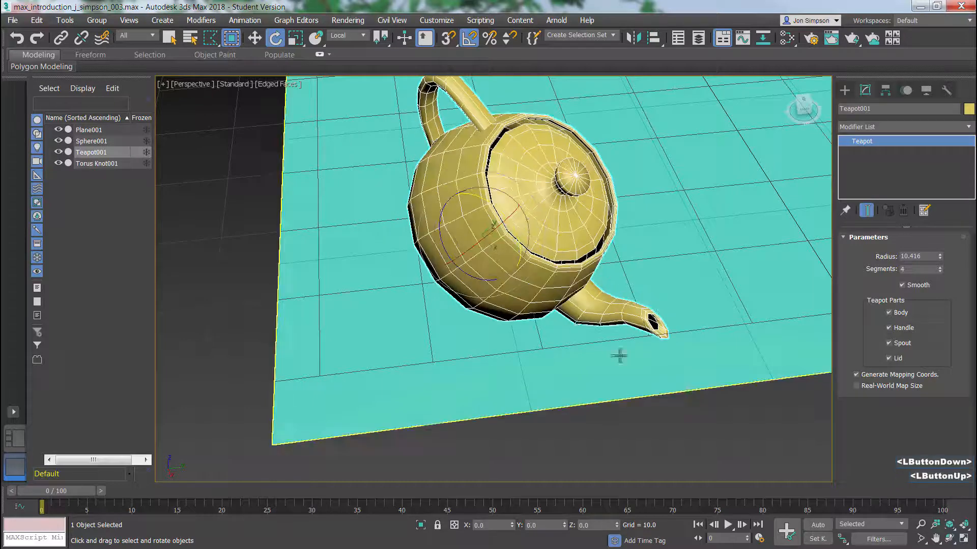
pyautogui.keyDown('alt'); pyautogui.moveTo(619, 356); pyautogui.dragTo(624, 335, button='middle'); pyautogui.keyUp('alt')
pyautogui.moveTo(624, 334)
pyautogui.mouseDown(button='middle')
pyautogui.moveTo(630, 346)
pyautogui.moveTo(619, 348)
pyautogui.mouseUp(button='middle')
pyautogui.scroll(-4, 629, 347)
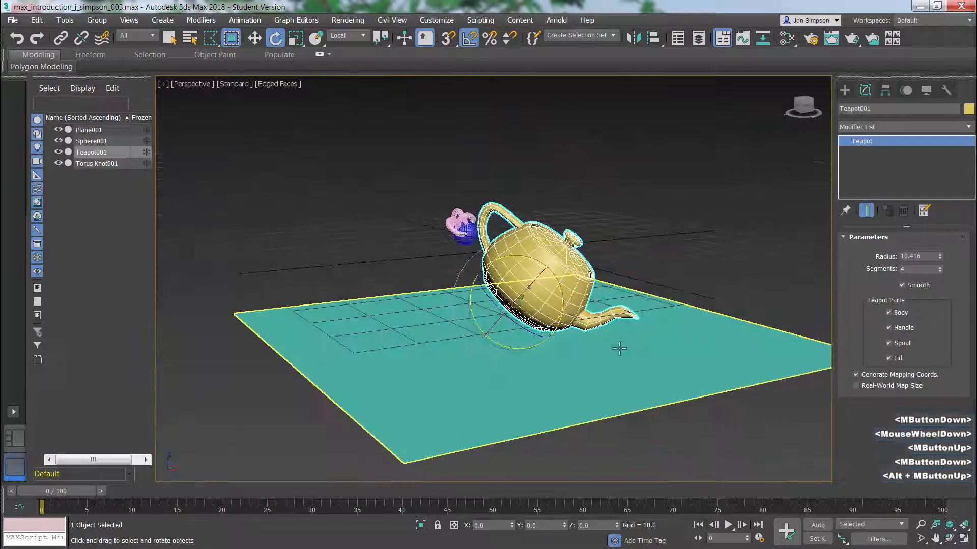